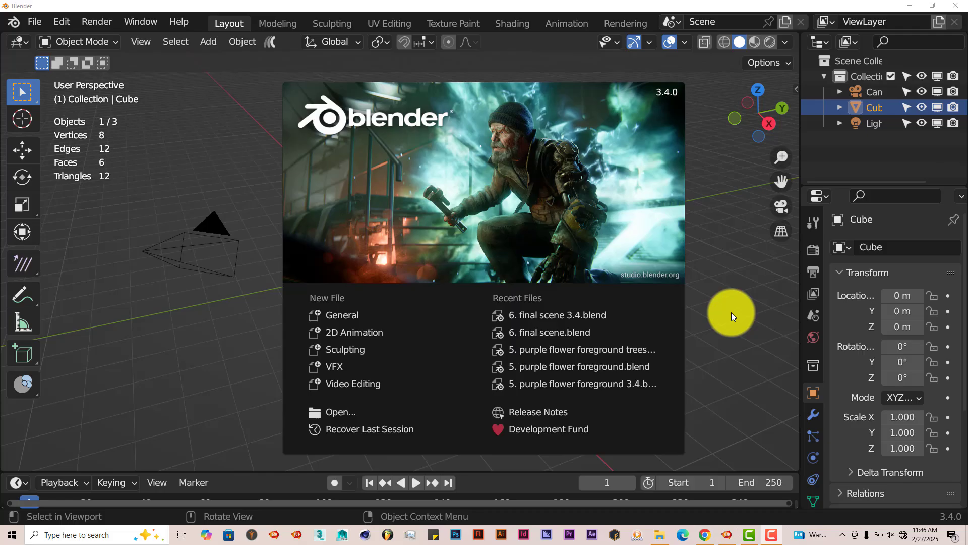
Switch to File Explorer and look over the add-on files in the URBANIAC! Building Generator V0.31 folder
{"action": "left_click", "coordinate": [661, 533]}
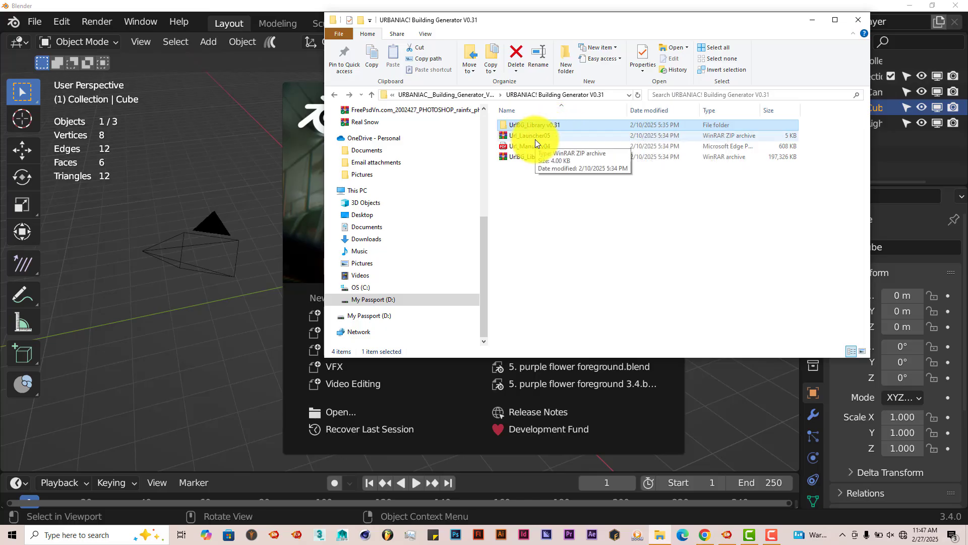
{"action": "left_click", "coordinate": [809, 23]}
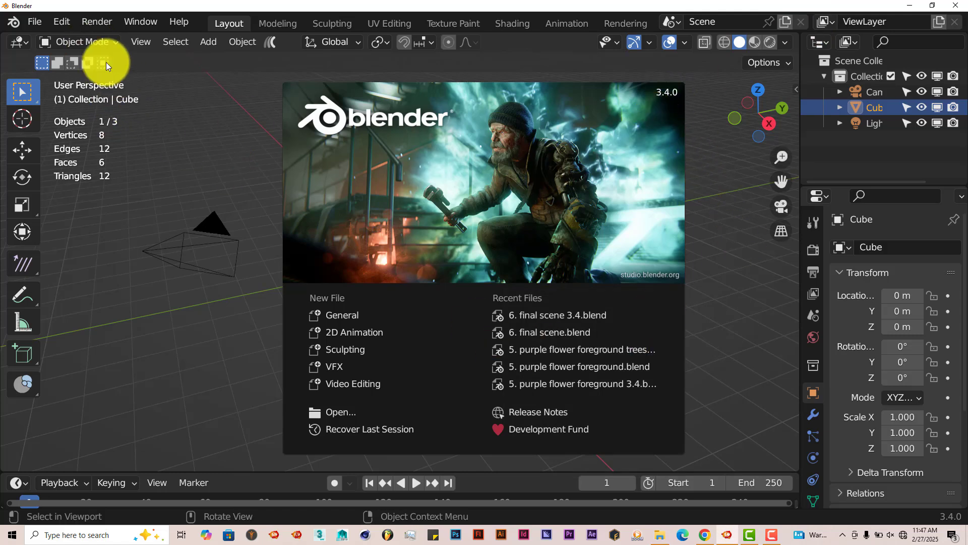
Open the add-on preferences in Blender and view the add-on installation file browser without choosing a file
{"action": "left_click", "coordinate": [61, 20]}
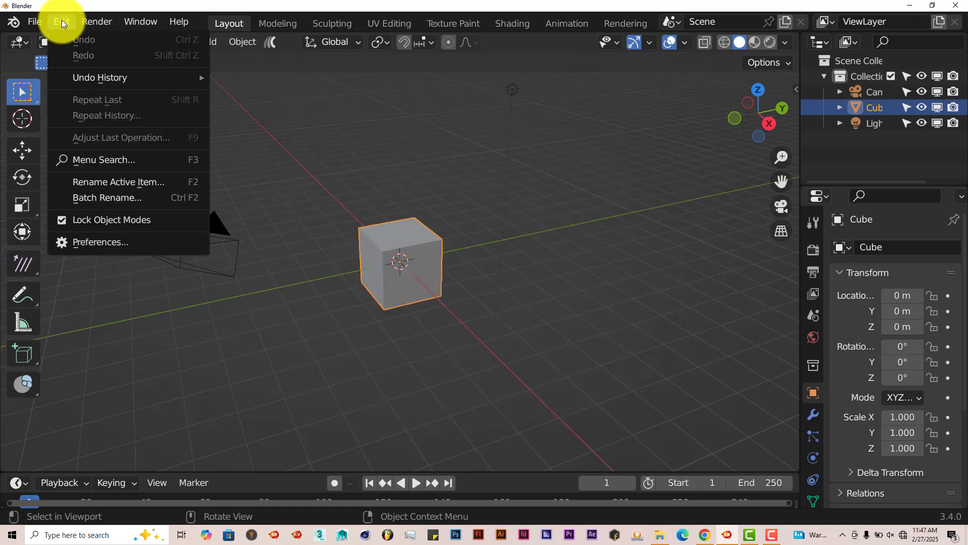
{"action": "left_click", "coordinate": [95, 247]}
{"action": "left_click", "coordinate": [417, 49]}
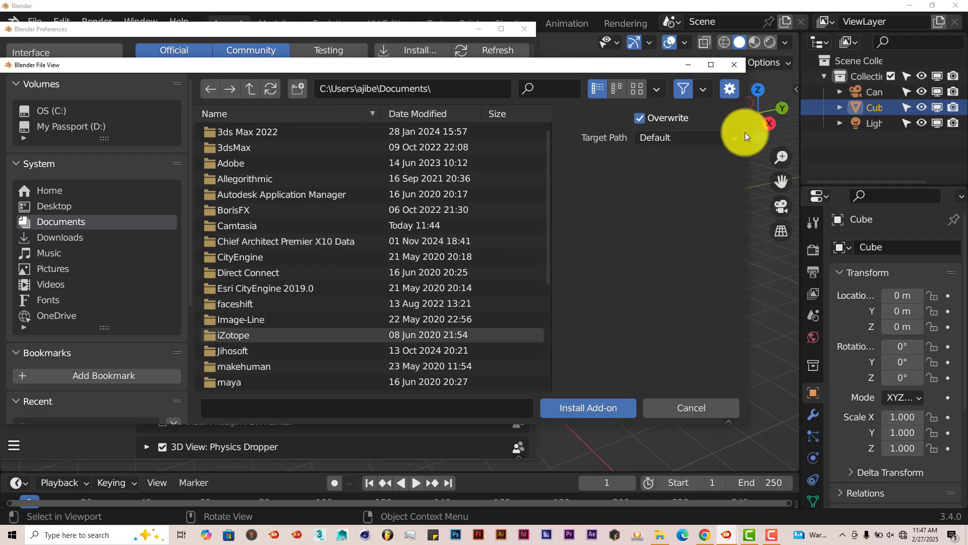
{"action": "left_click", "coordinate": [736, 63]}
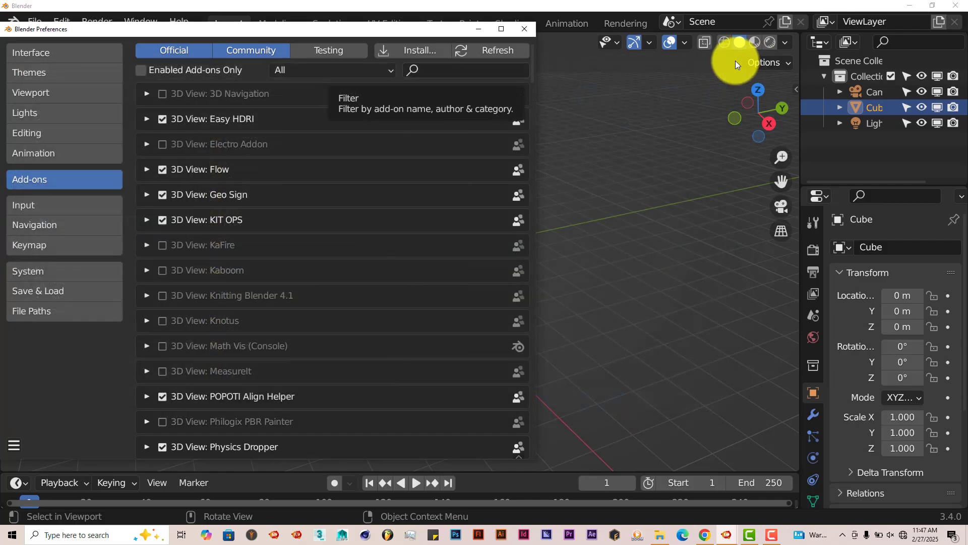
Search the add-ons list for "urba" to check the Urbaniac! Launcher add-on
{"action": "left_click", "coordinate": [446, 72]}
{"action": "type", "text": "buil"}
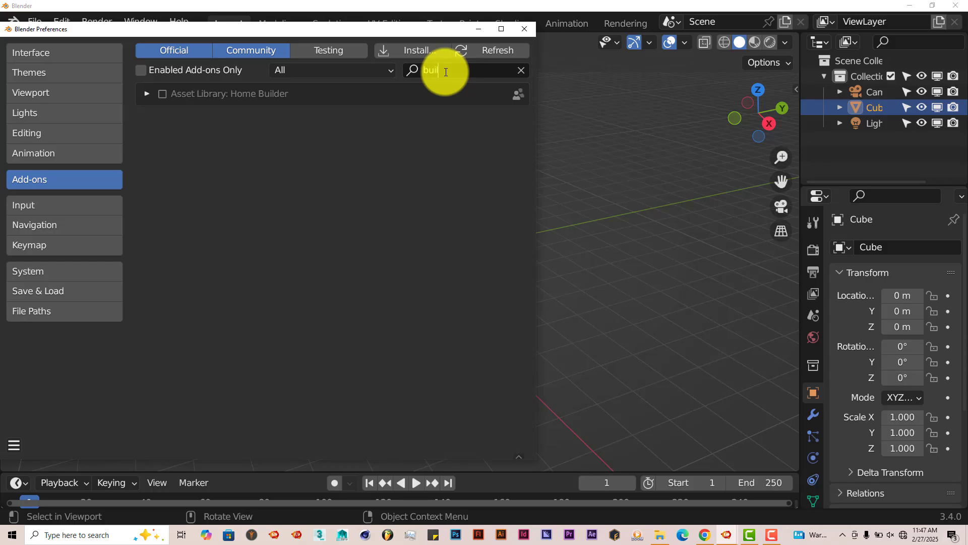
{"action": "key", "text": "BackSpace"}
{"action": "key", "text": "BackSpace"}
{"action": "key", "text": "BackSpace"}
{"action": "key", "text": "BackSpace"}
{"action": "type", "text": "urba"}
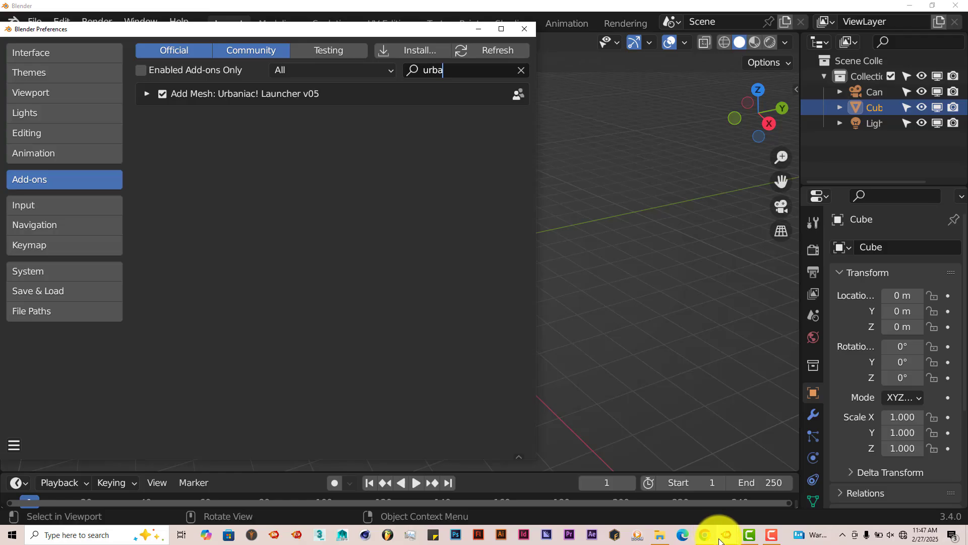
Switch to File Explorer and check the Ur!_Launcher05 archive in the URBANIAC! Building Generator V0.31 folder
{"action": "mouse_move", "coordinate": [662, 533]}
{"action": "left_click", "coordinate": [671, 496]}
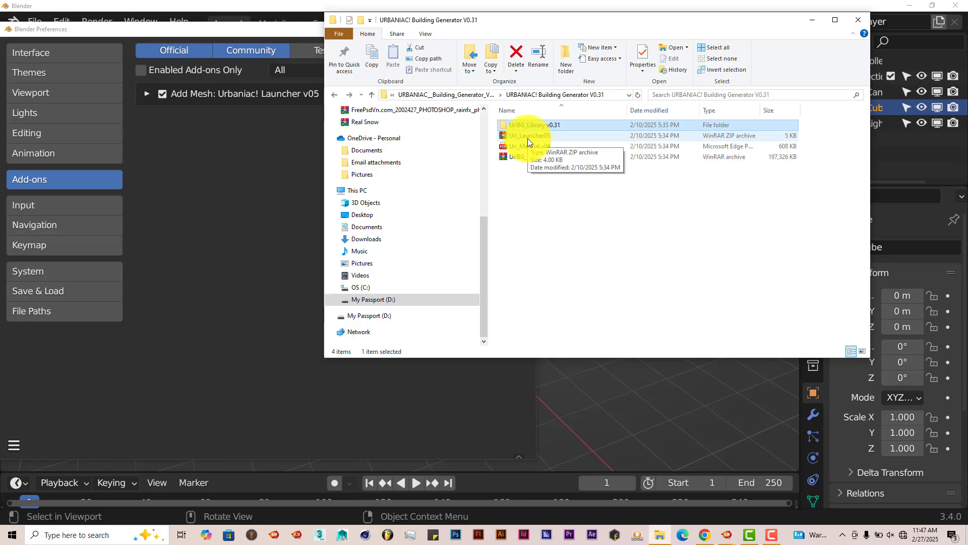
{"action": "left_click", "coordinate": [804, 21]}
Show the file path preferences and review the asset library entries, including Ur!BG_Library v0.31
{"action": "left_click", "coordinate": [103, 310]}
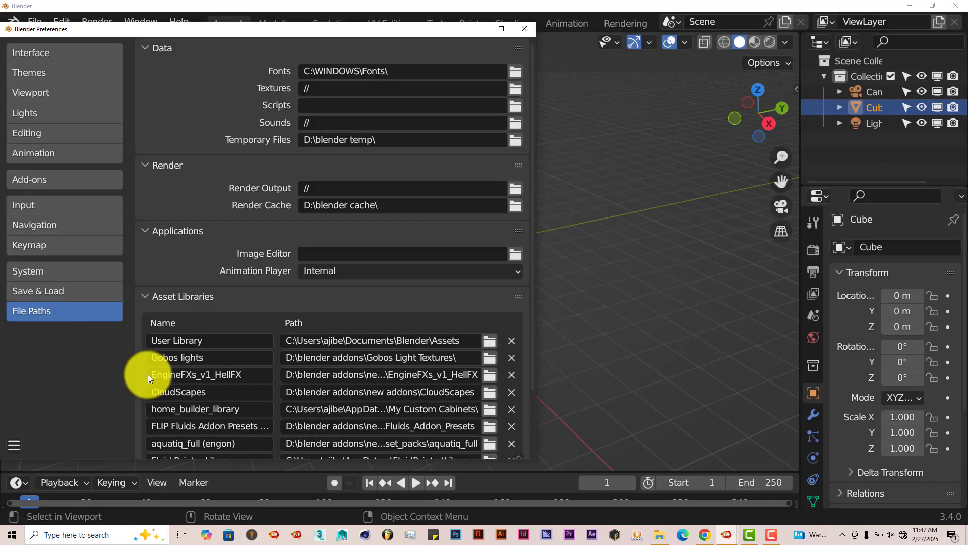
{"action": "scroll", "coordinate": [277, 366], "scroll_direction": "down", "scroll_amount": 3}
{"action": "scroll", "coordinate": [278, 371], "scroll_direction": "down", "scroll_amount": 1}
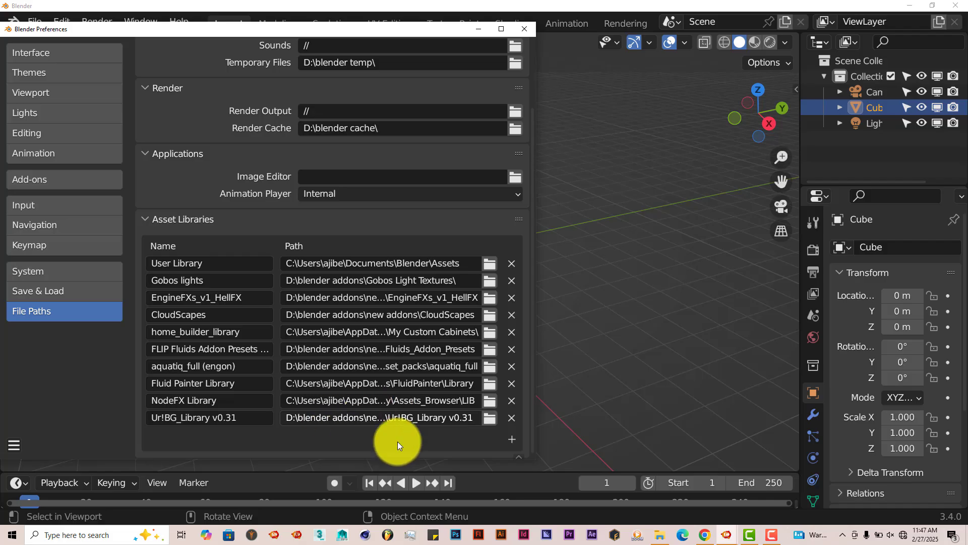
Open the folder browser for the Ur!BG_Library v0.31 path and copy the URBANIAC! Building Generator V0.31 folder path from File Explorer
{"action": "left_click", "coordinate": [491, 418]}
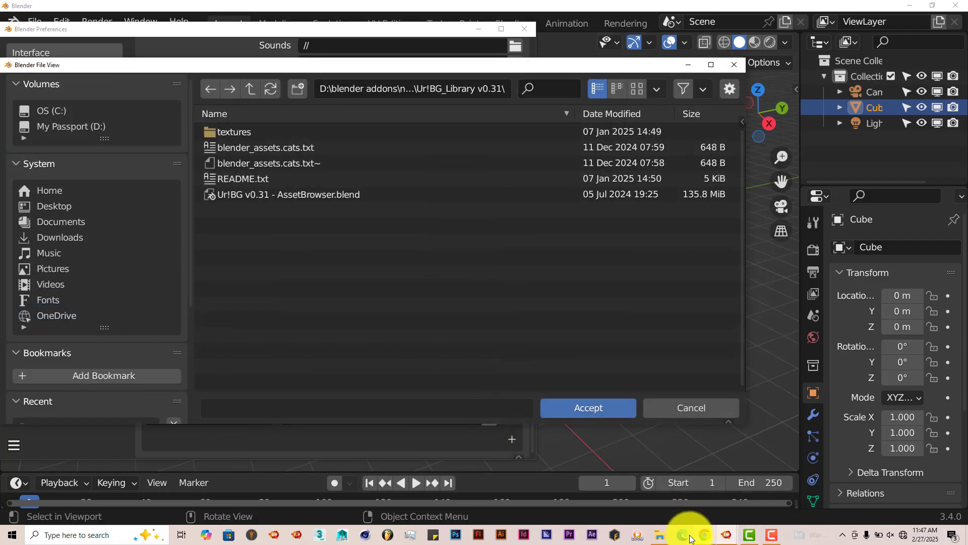
{"action": "left_click", "coordinate": [667, 536]}
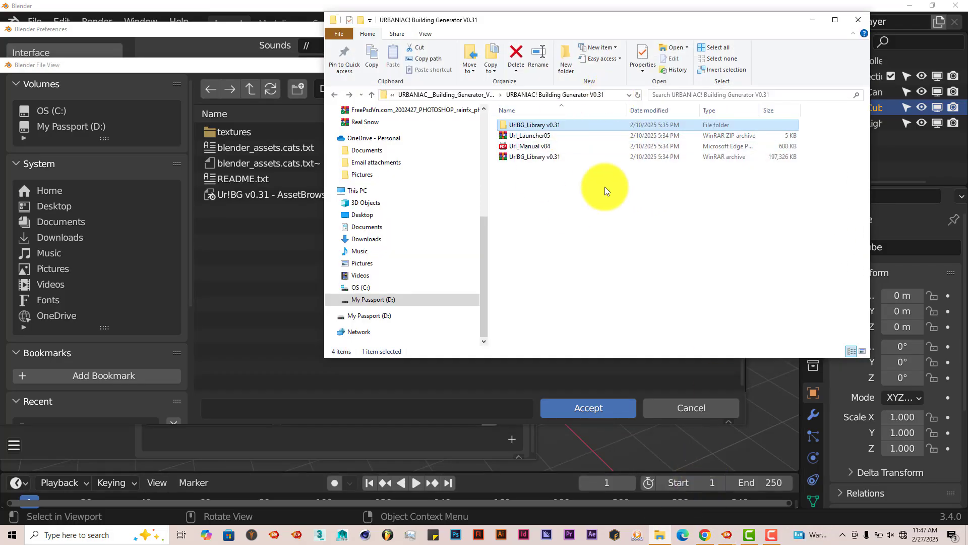
{"action": "left_click", "coordinate": [609, 95]}
{"action": "right_click", "coordinate": [575, 96]}
{"action": "left_click", "coordinate": [588, 127]}
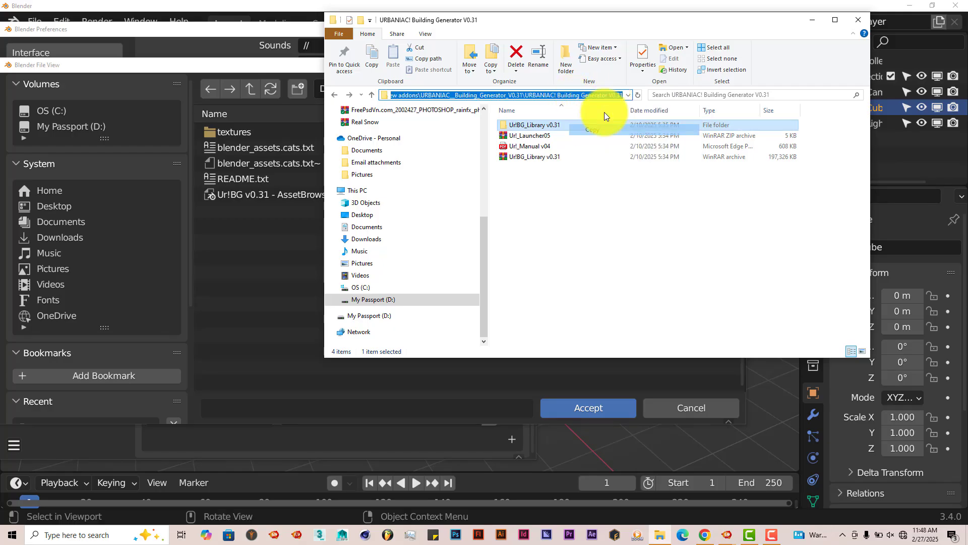
{"action": "left_click", "coordinate": [814, 21]}
Go to the copied path in the folder browser, select the Ur!BG_Library v0.31 folder, and close the browser and preferences without accepting
{"action": "left_click", "coordinate": [491, 87]}
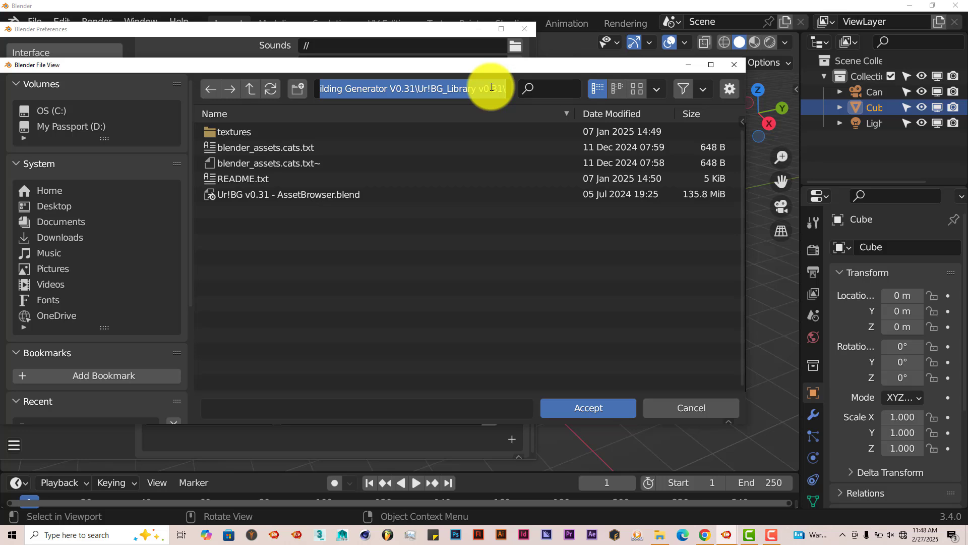
{"action": "key", "text": "ctrl+v"}
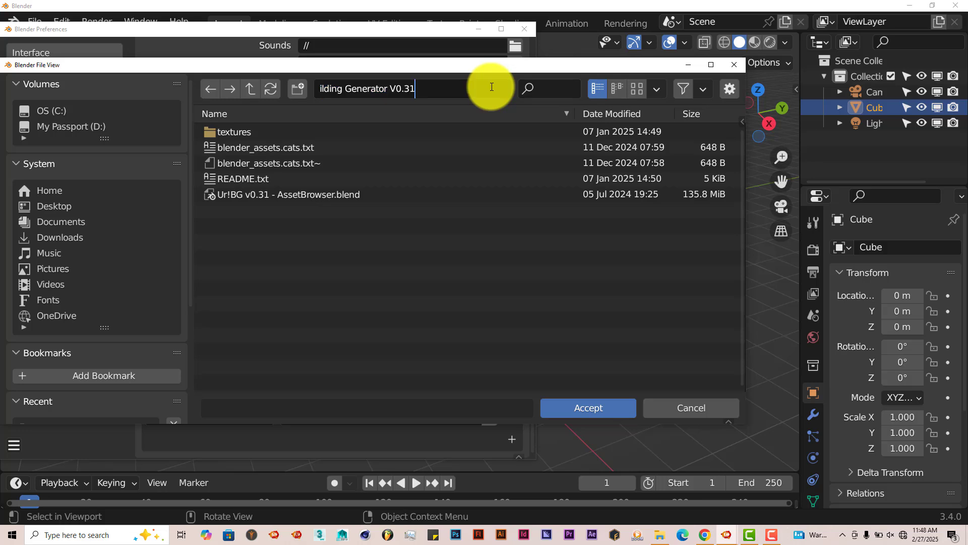
{"action": "key", "text": "Return"}
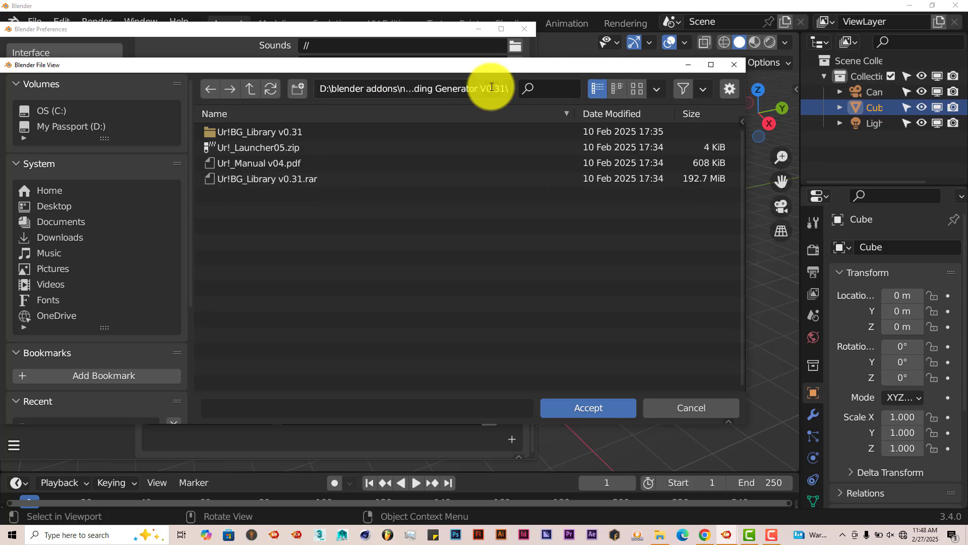
{"action": "left_click", "coordinate": [289, 131]}
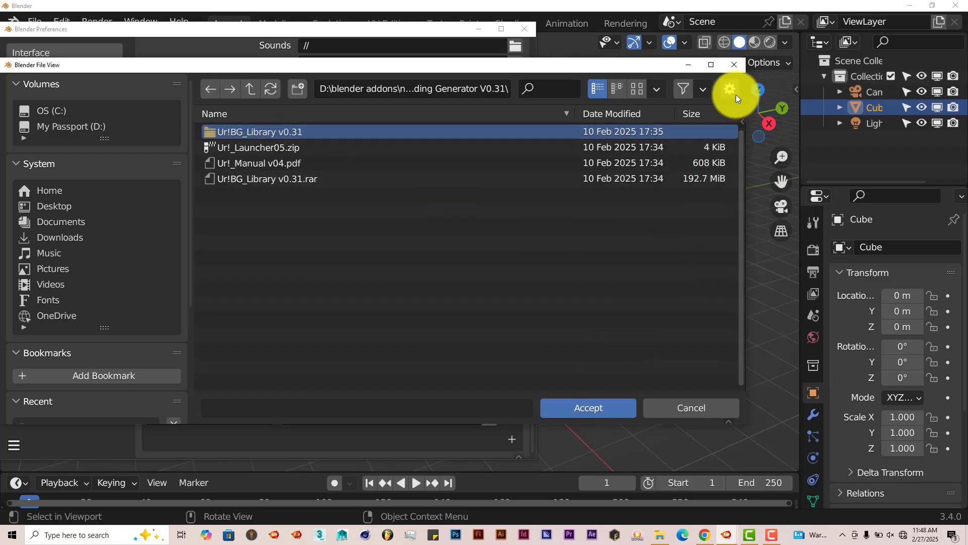
{"action": "left_click", "coordinate": [730, 70]}
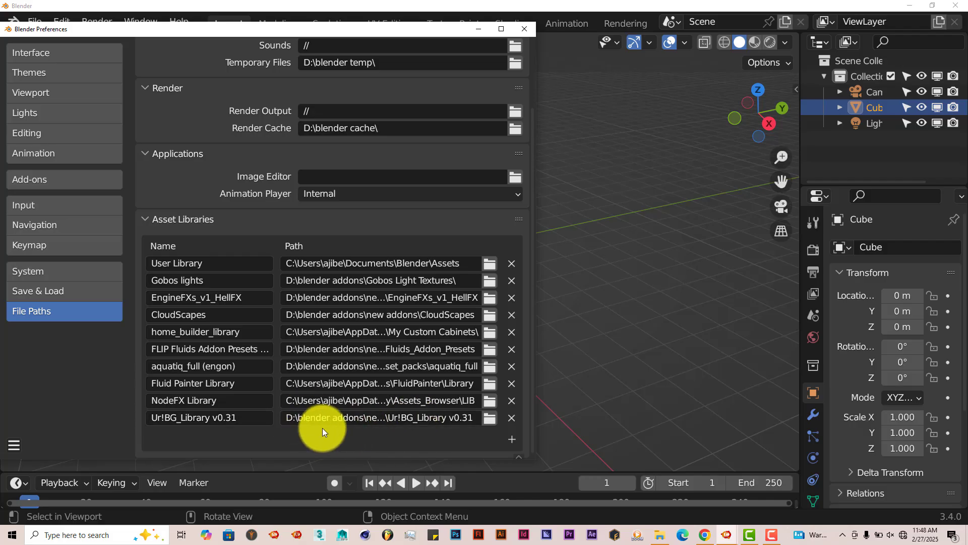
{"action": "left_click", "coordinate": [531, 24]}
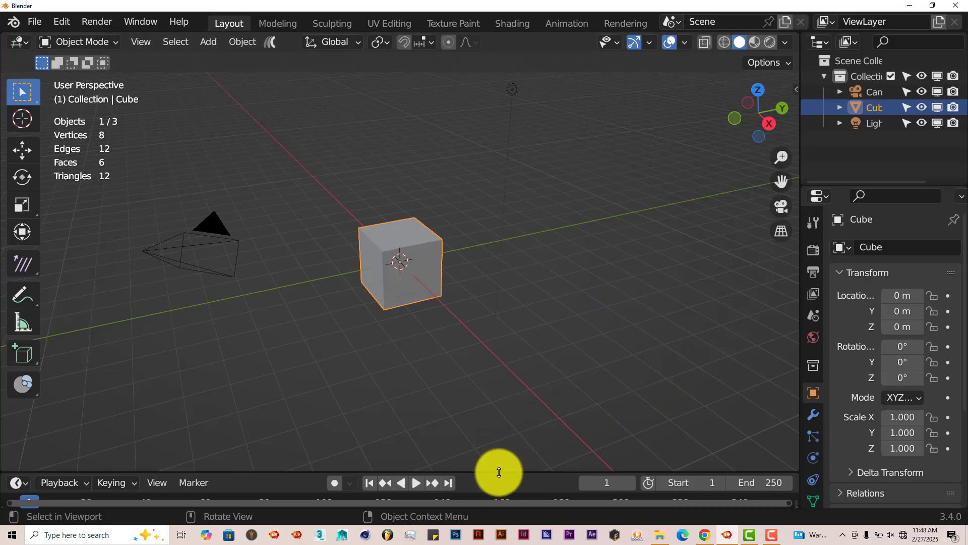
Enlarge the timeline area, change it to an Asset Browser and load the Ur!BG_Library v0.31 asset library
{"action": "left_click_drag", "start_coordinate": [499, 472], "coordinate": [504, 408]}
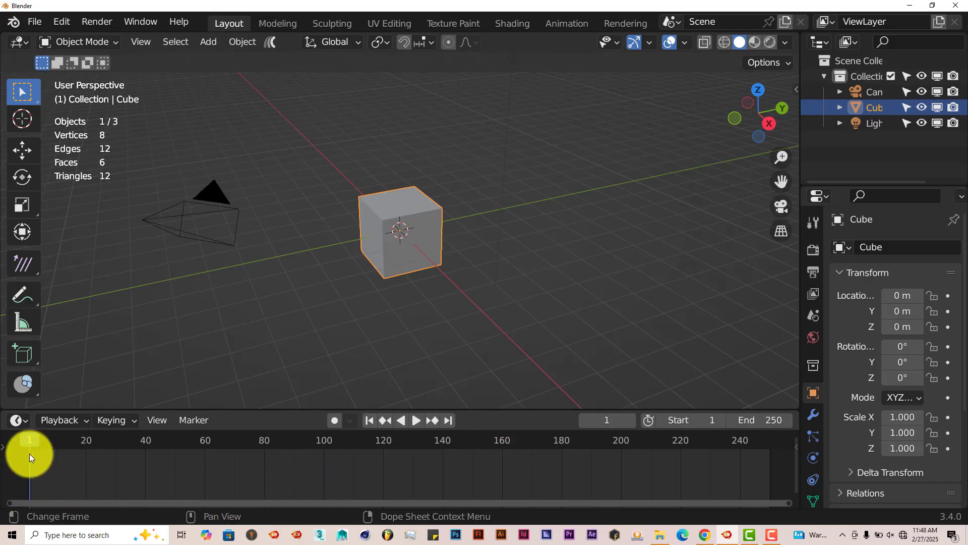
{"action": "left_click", "coordinate": [26, 422]}
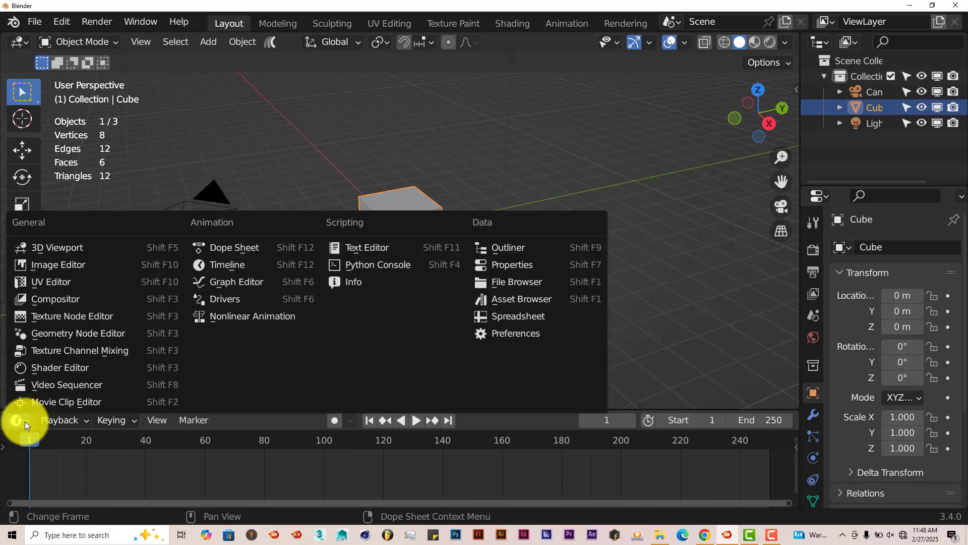
{"action": "left_click", "coordinate": [500, 300]}
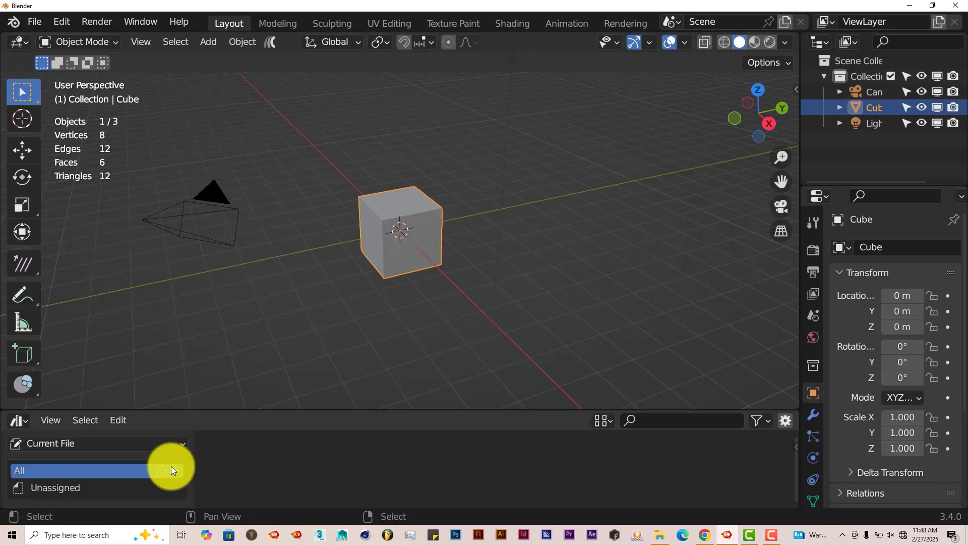
{"action": "left_click", "coordinate": [131, 443]}
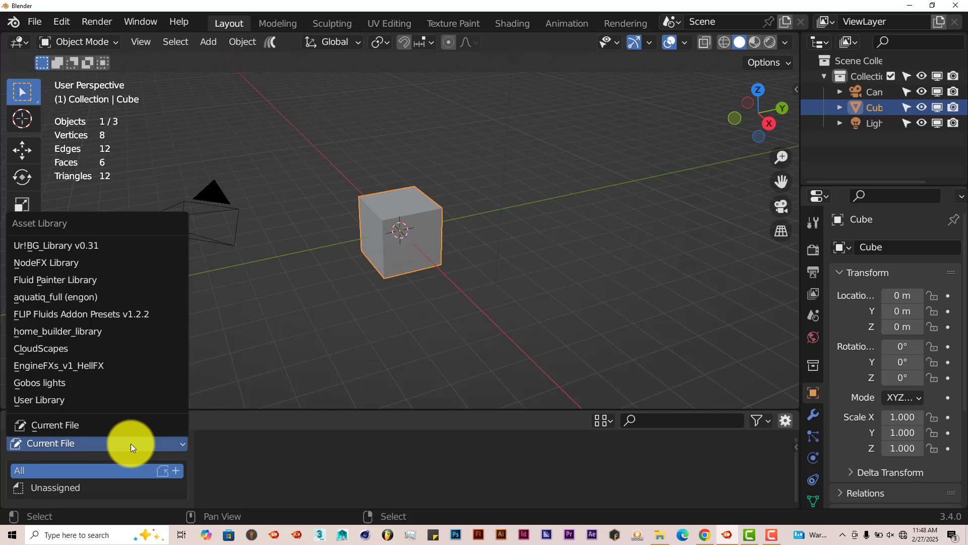
{"action": "left_click", "coordinate": [98, 245]}
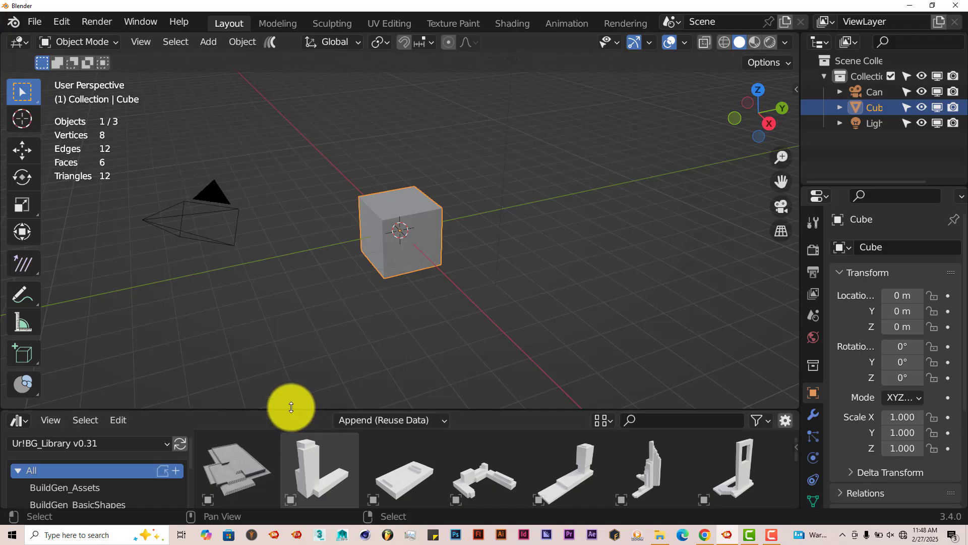
Make the Asset Browser taller and show the Ur! Scene Control settings beside the 3D viewport
{"action": "left_click_drag", "start_coordinate": [287, 407], "coordinate": [297, 345]}
{"action": "scroll", "coordinate": [468, 462], "scroll_direction": "down", "scroll_amount": 15}
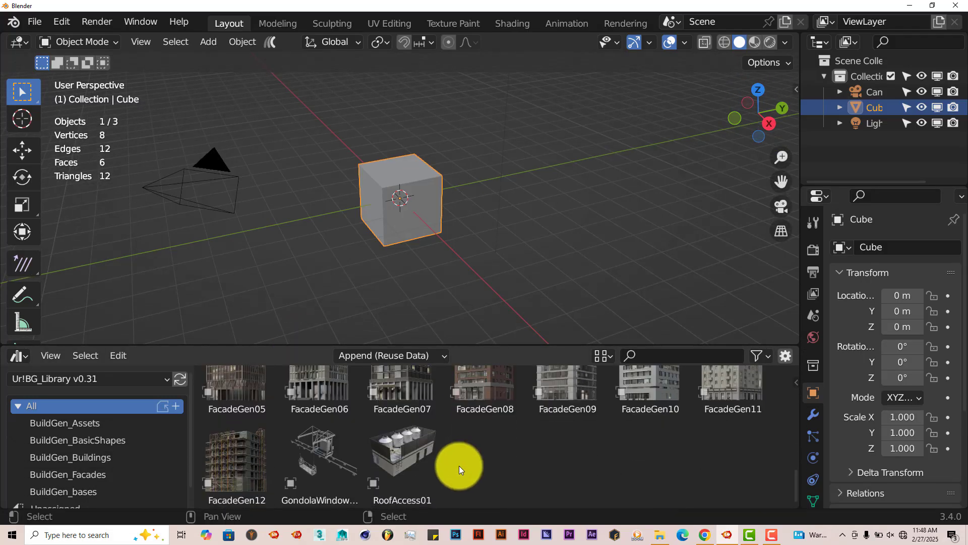
{"action": "scroll", "coordinate": [458, 465], "scroll_direction": "up", "scroll_amount": 15}
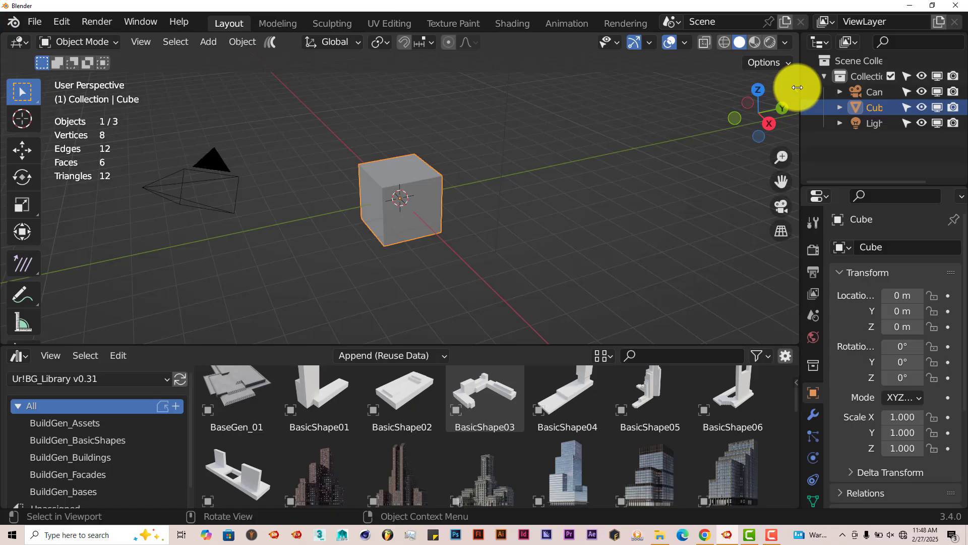
{"action": "key", "text": "n"}
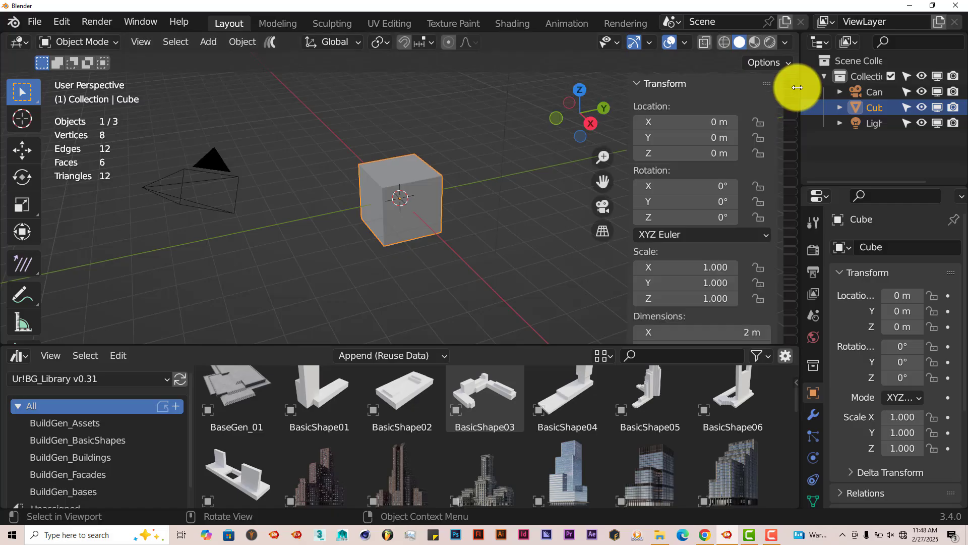
{"action": "left_click", "coordinate": [791, 305]}
Delete the default cube and camera from the scene
{"action": "middle_click_drag", "start_coordinate": [367, 228], "coordinate": [409, 232]}
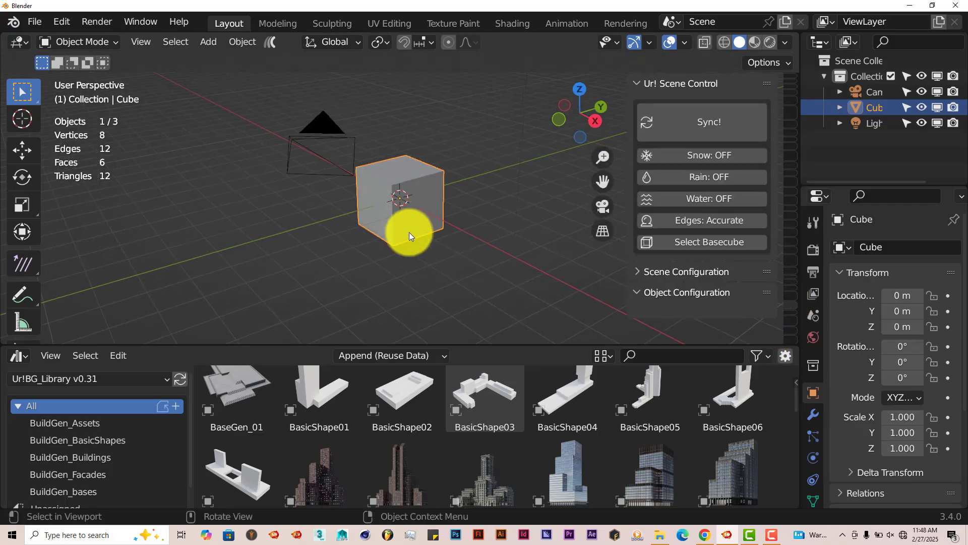
{"action": "scroll", "coordinate": [366, 219], "scroll_direction": "down", "scroll_amount": 6}
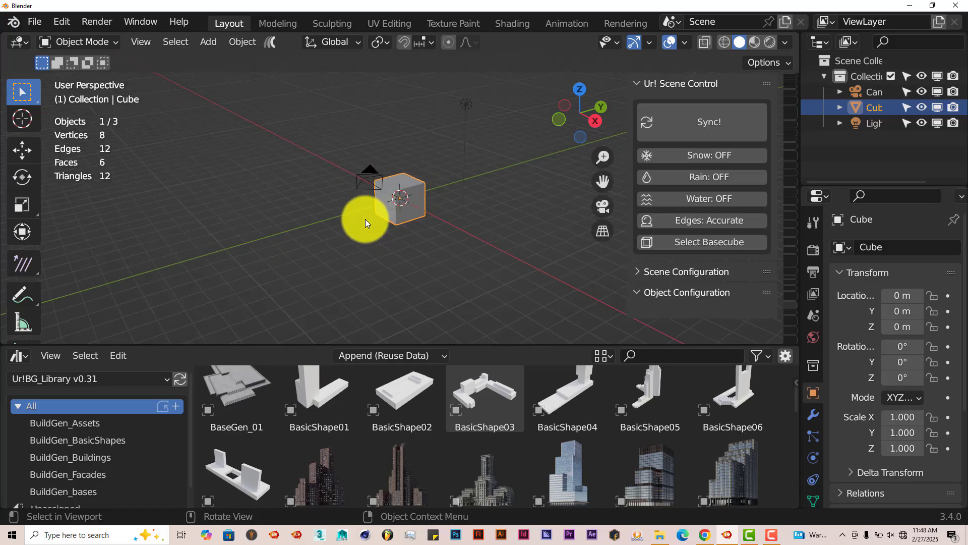
{"action": "scroll", "coordinate": [402, 208], "scroll_direction": "up", "scroll_amount": 4}
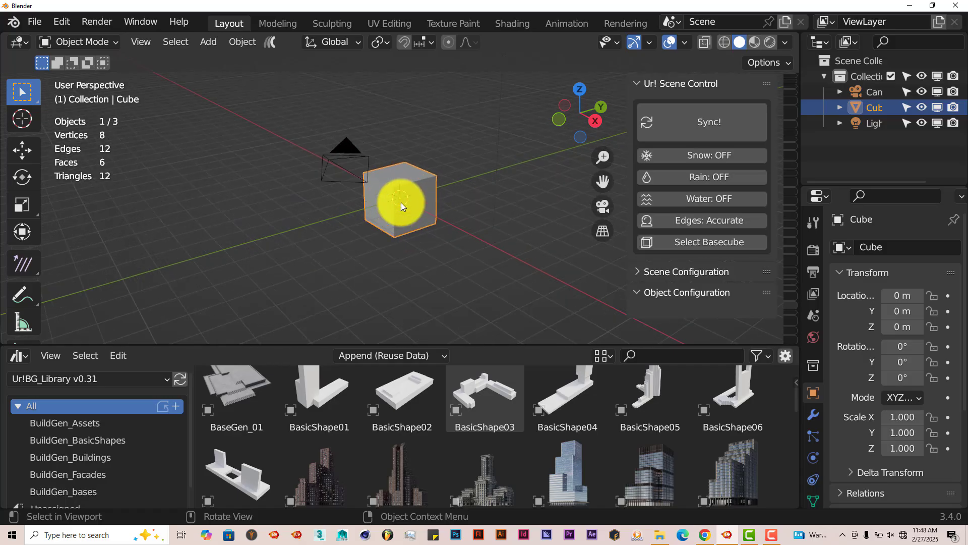
{"action": "left_click", "coordinate": [337, 138], "text": "shift"}
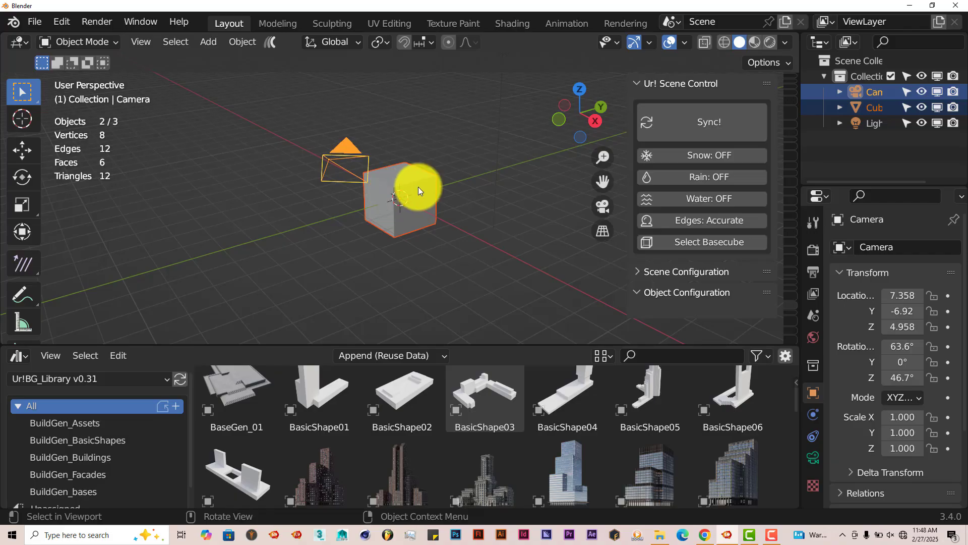
{"action": "scroll", "coordinate": [419, 191], "scroll_direction": "down", "scroll_amount": 3}
{"action": "key", "text": "Delete"}
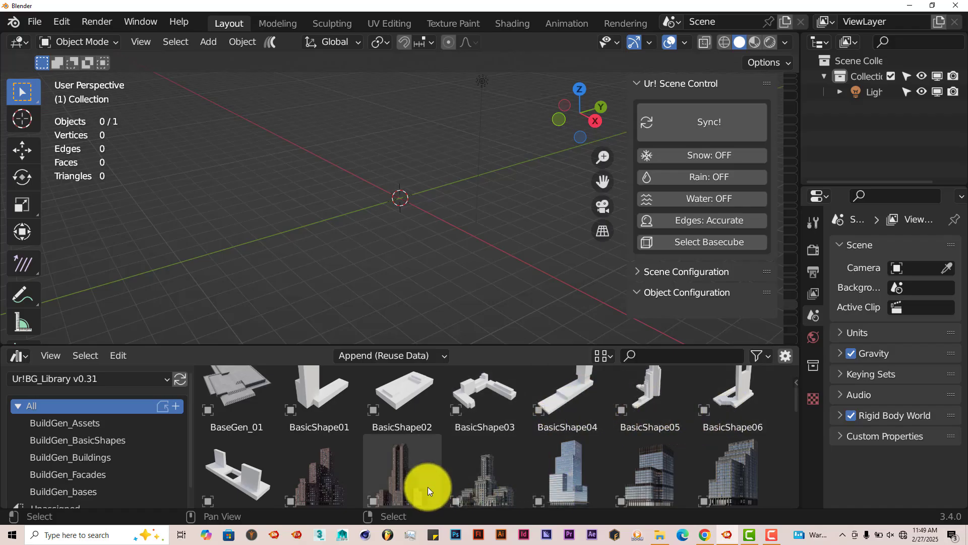
Browse the Ur!BG_Library v0.31 assets from the basic shapes to the building and facade generators
{"action": "scroll", "coordinate": [668, 479], "scroll_direction": "down", "scroll_amount": 4}
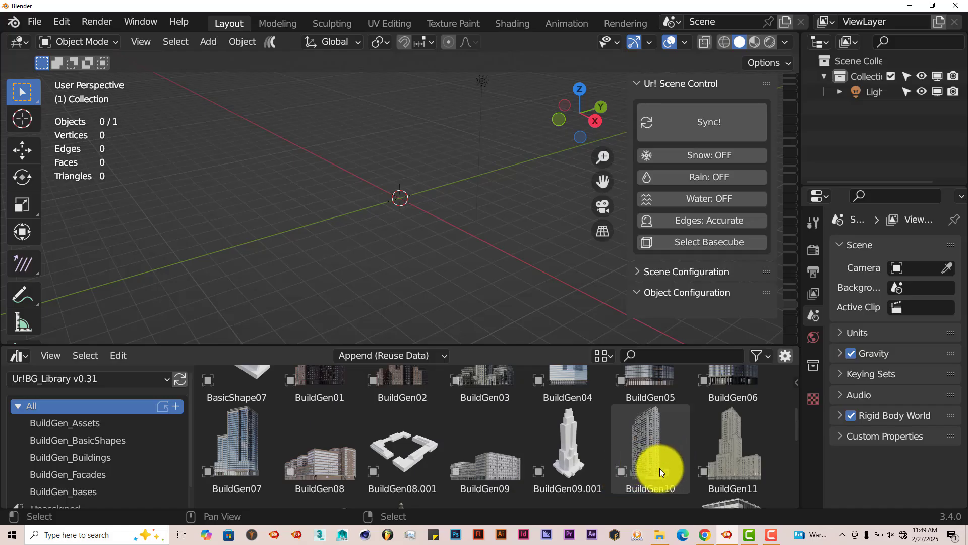
{"action": "scroll", "coordinate": [670, 461], "scroll_direction": "down", "scroll_amount": 5}
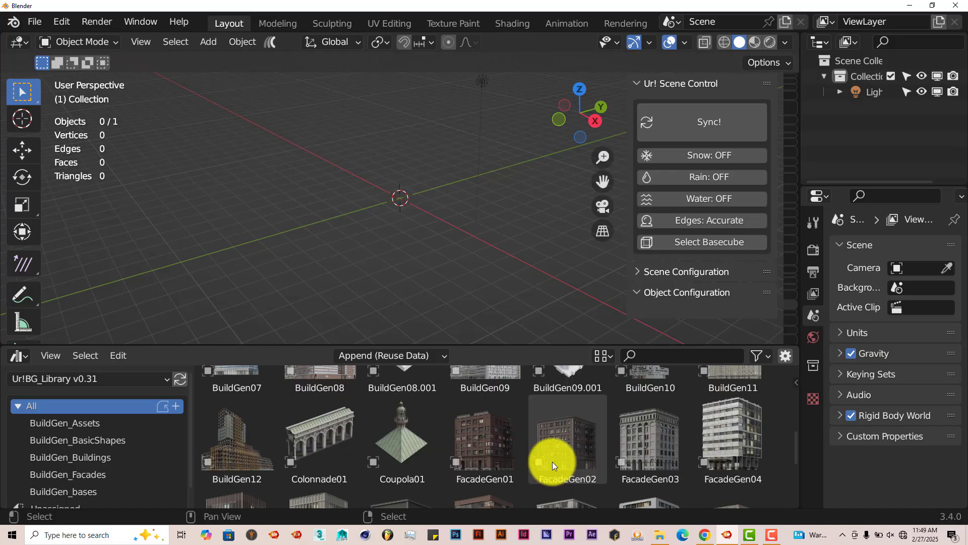
{"action": "scroll", "coordinate": [509, 452], "scroll_direction": "down", "scroll_amount": 2}
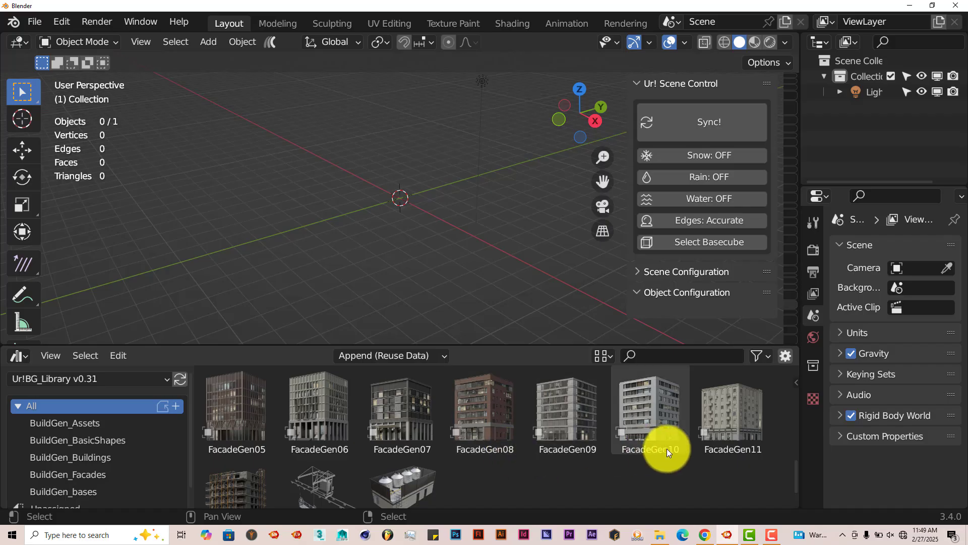
{"action": "scroll", "coordinate": [664, 448], "scroll_direction": "up", "scroll_amount": 2}
{"action": "scroll", "coordinate": [663, 447], "scroll_direction": "up", "scroll_amount": 2}
{"action": "scroll", "coordinate": [664, 448], "scroll_direction": "up", "scroll_amount": 4}
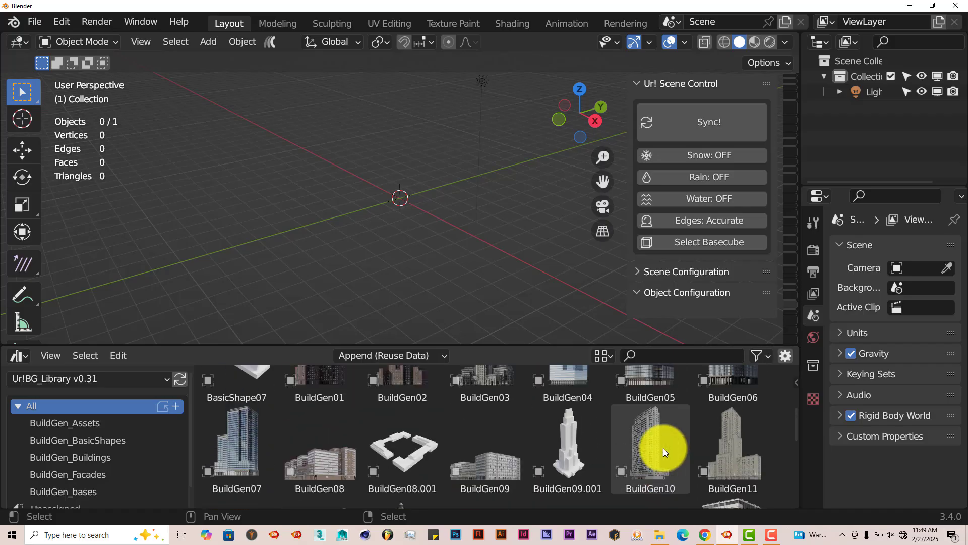
{"action": "scroll", "coordinate": [663, 448], "scroll_direction": "down", "scroll_amount": 1}
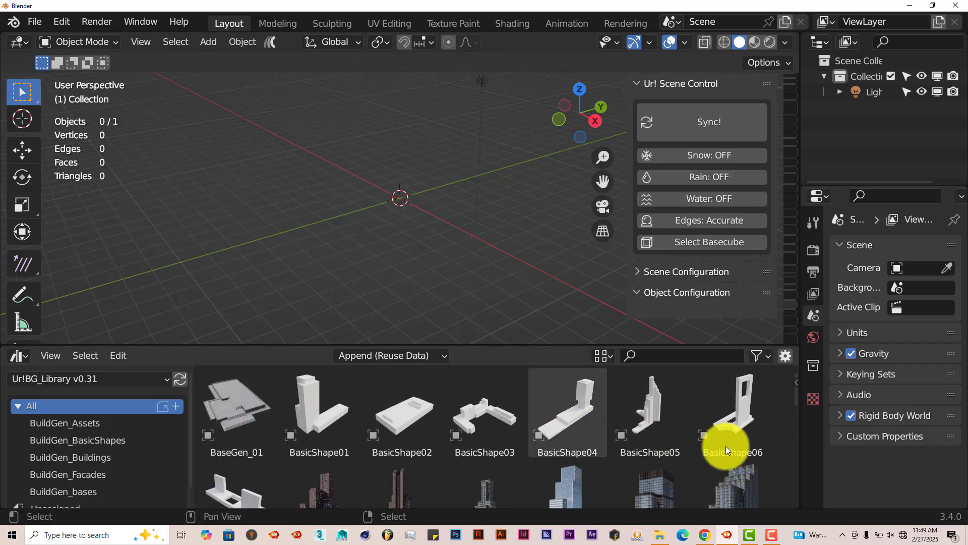
{"action": "scroll", "coordinate": [565, 449], "scroll_direction": "down", "scroll_amount": 4}
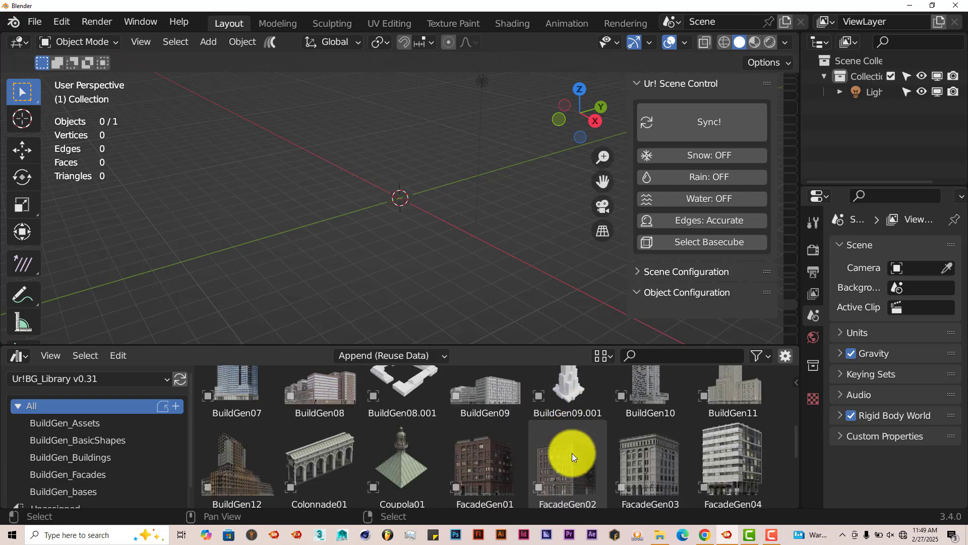
{"action": "scroll", "coordinate": [595, 451], "scroll_direction": "down", "scroll_amount": 1}
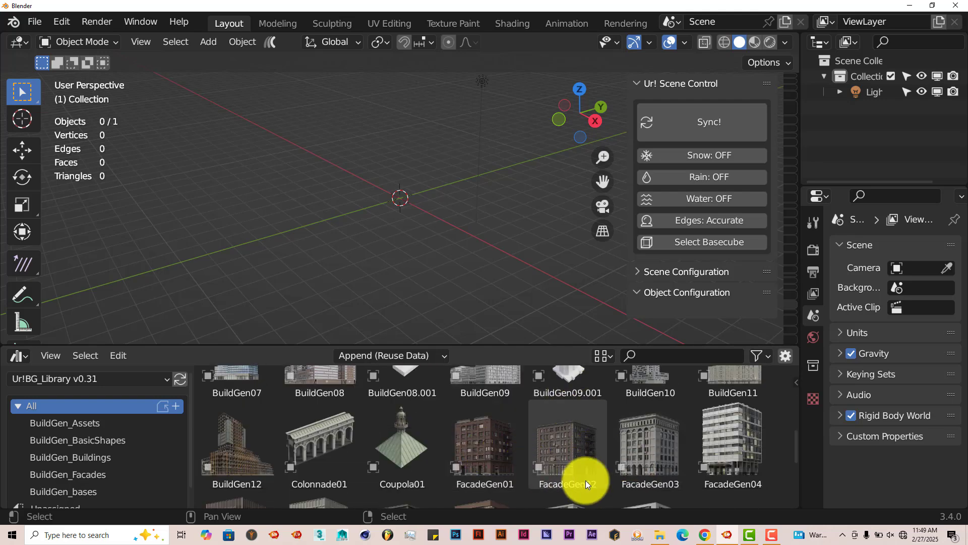
Add the FacadeGen04 building from the asset library to the scene near the origin and bring its facade into view
{"action": "left_click_drag", "start_coordinate": [748, 444], "coordinate": [454, 240]}
{"action": "scroll", "coordinate": [453, 267], "scroll_direction": "down", "scroll_amount": 4}
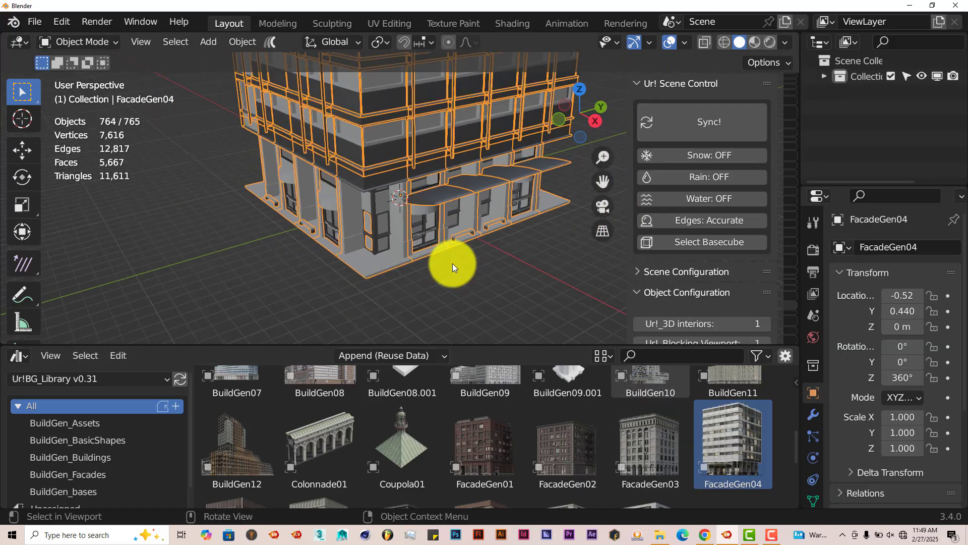
{"action": "left_click_drag", "start_coordinate": [594, 192], "coordinate": [451, 246]}
{"action": "middle_click_drag", "start_coordinate": [450, 242], "coordinate": [440, 250]}
{"action": "left_click_drag", "start_coordinate": [599, 180], "coordinate": [597, 229]}
{"action": "middle_click_drag", "start_coordinate": [440, 250], "coordinate": [473, 207]}
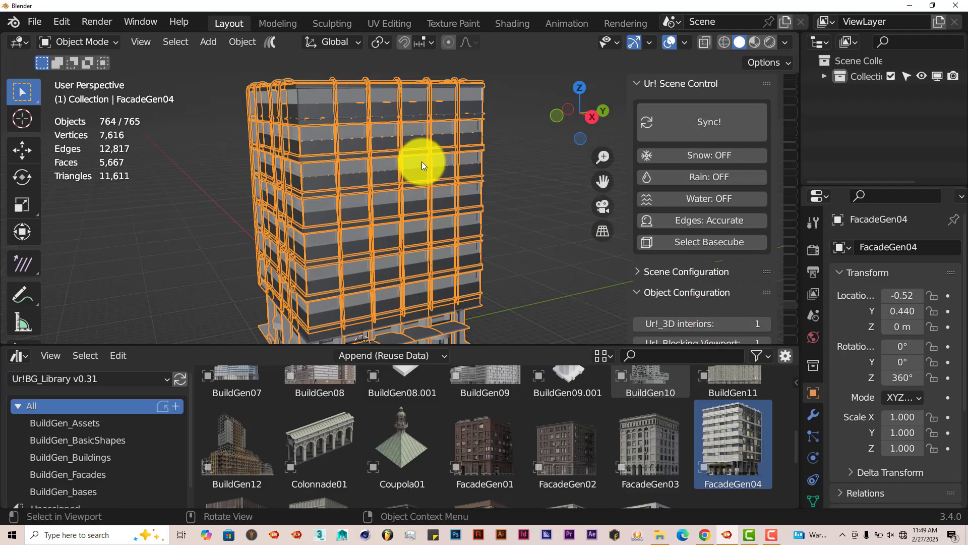
Set the render engine to Cycles and its device to GPU Compute
{"action": "left_click", "coordinate": [814, 251]}
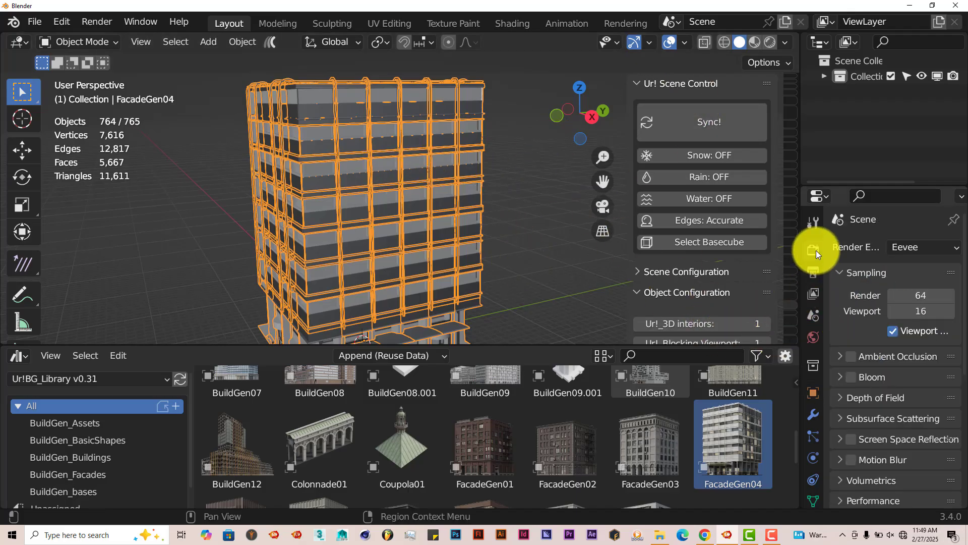
{"action": "left_click", "coordinate": [944, 246]}
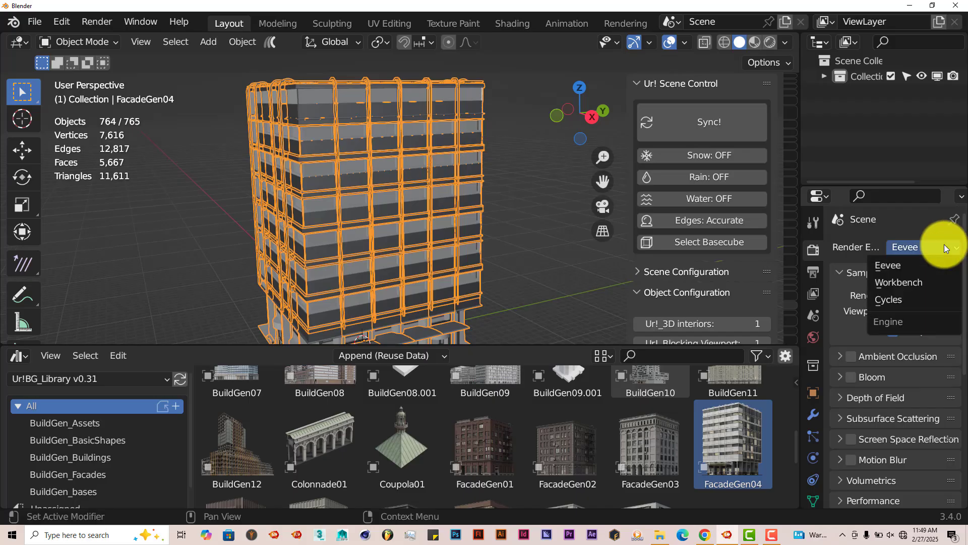
{"action": "left_click", "coordinate": [918, 300]}
{"action": "left_click", "coordinate": [919, 287]}
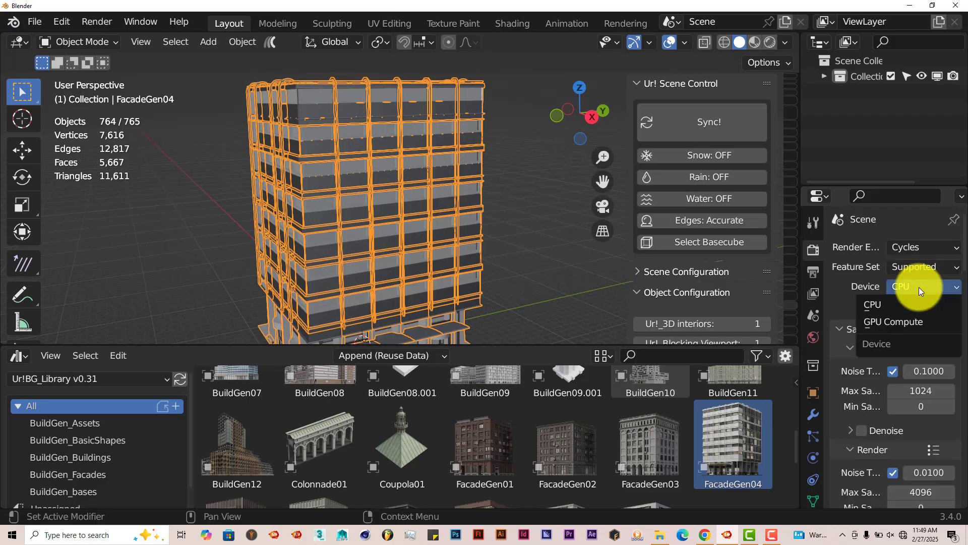
{"action": "left_click", "coordinate": [911, 324]}
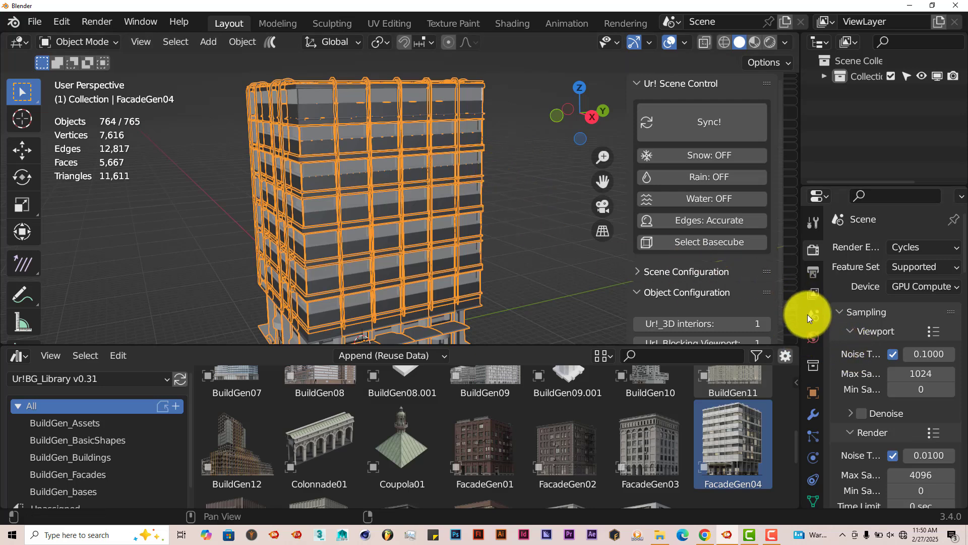
Set the world background to a light blue with hue 0.638, saturation 0.485 and value 0.755
{"action": "left_click", "coordinate": [815, 338]}
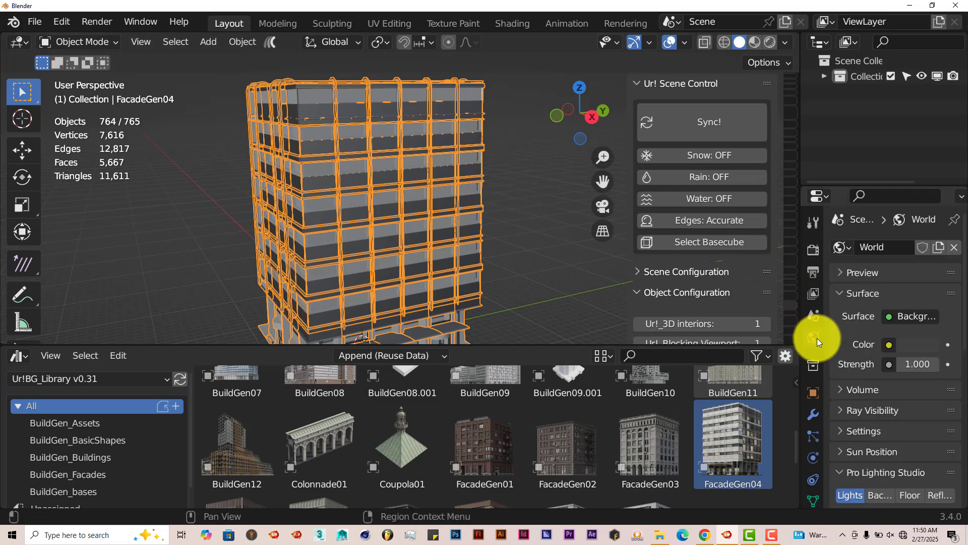
{"action": "left_click", "coordinate": [913, 347]}
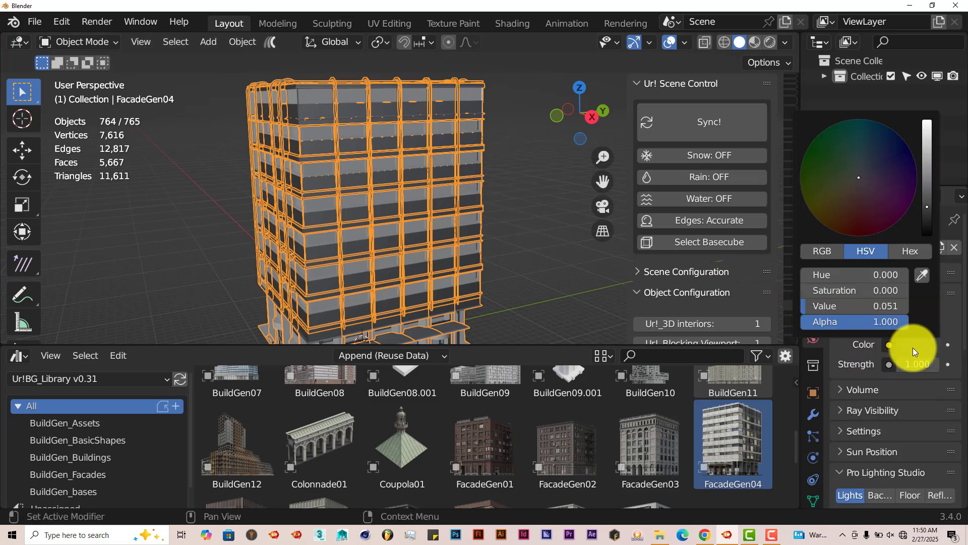
{"action": "left_click", "coordinate": [928, 138]}
{"action": "left_click_drag", "start_coordinate": [928, 137], "coordinate": [928, 132]}
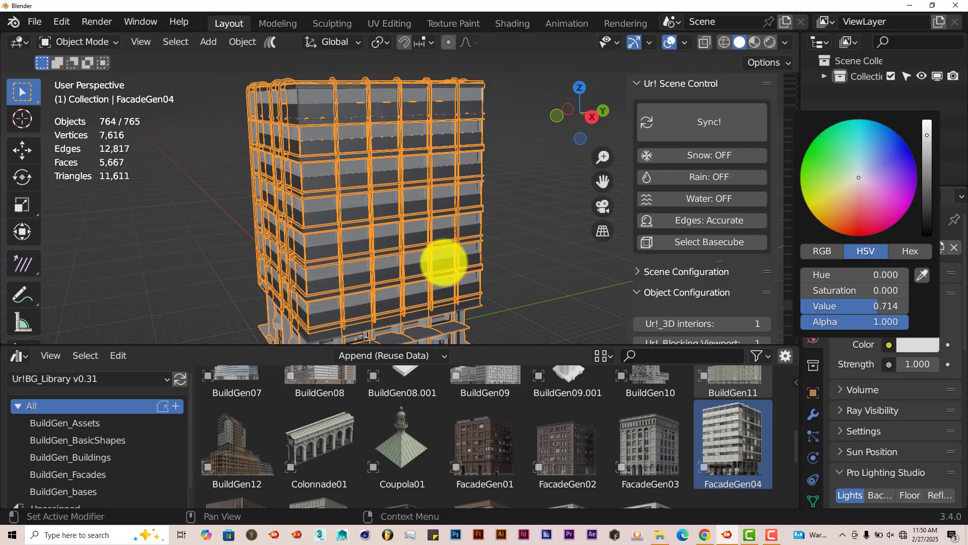
{"action": "left_click", "coordinate": [871, 168]}
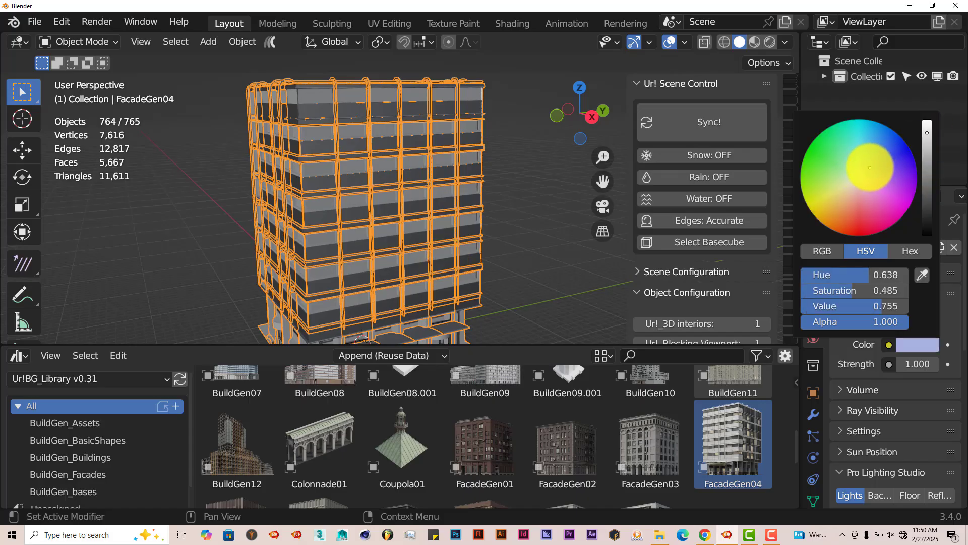
{"action": "left_click", "coordinate": [496, 224]}
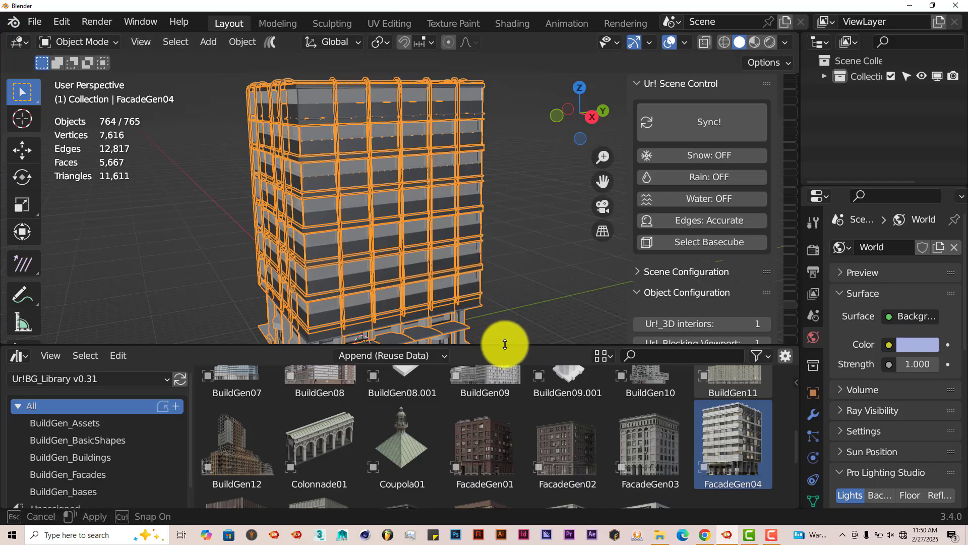
Enlarge the 3D viewport over the Asset Browser and display the building's facade in rendered shading
{"action": "left_click_drag", "start_coordinate": [504, 345], "coordinate": [502, 402]}
{"action": "middle_click_drag", "start_coordinate": [491, 303], "coordinate": [514, 313]}
{"action": "scroll", "coordinate": [513, 310], "scroll_direction": "down", "scroll_amount": 2}
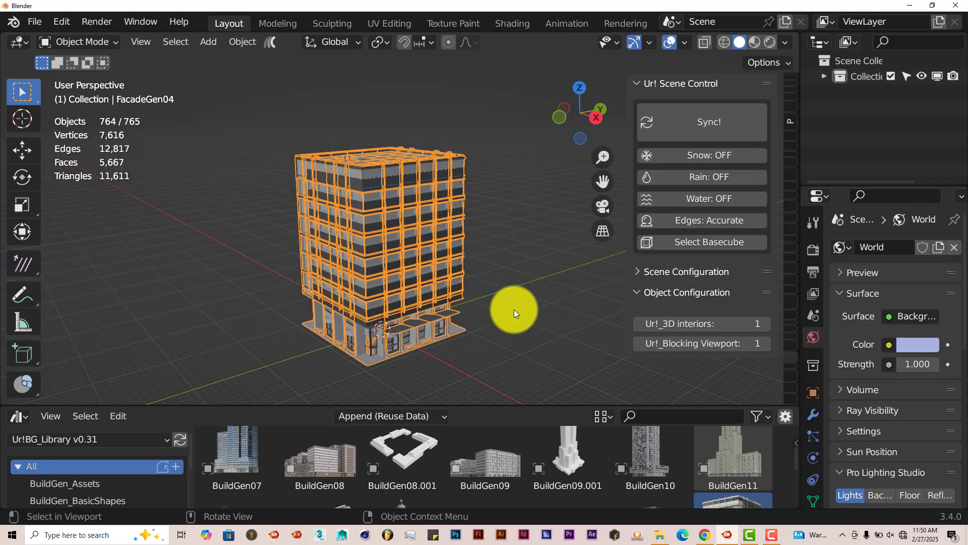
{"action": "scroll", "coordinate": [510, 309], "scroll_direction": "down", "scroll_amount": 1}
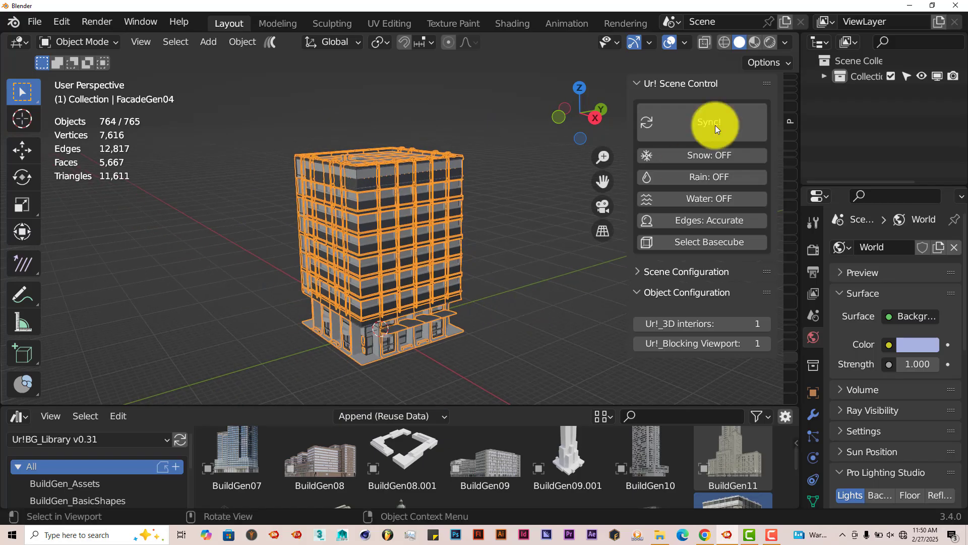
{"action": "left_click", "coordinate": [768, 42]}
{"action": "scroll", "coordinate": [474, 273], "scroll_direction": "up", "scroll_amount": 5}
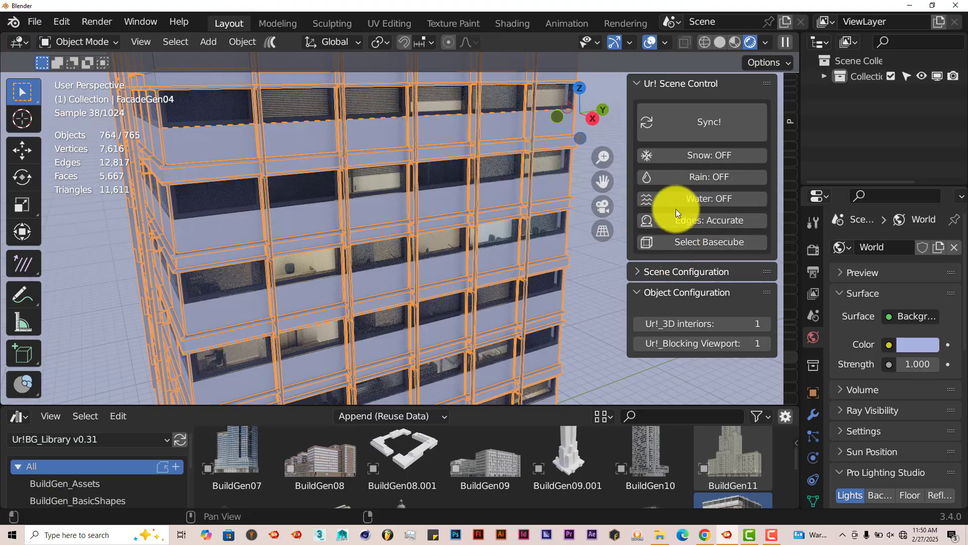
Synchronise the scene with Ur! Scene Control and view the building's rendered facade
{"action": "left_click", "coordinate": [691, 137]}
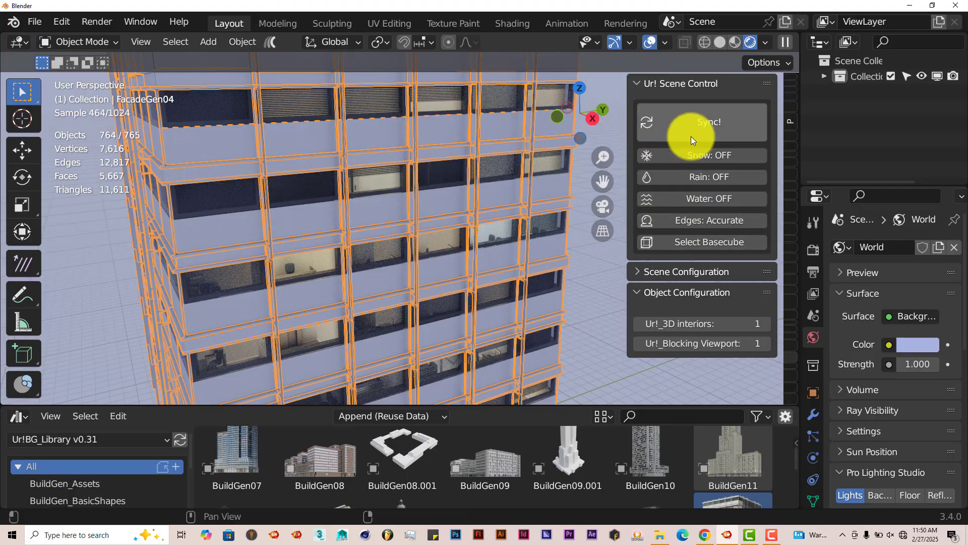
{"action": "left_click", "coordinate": [721, 126]}
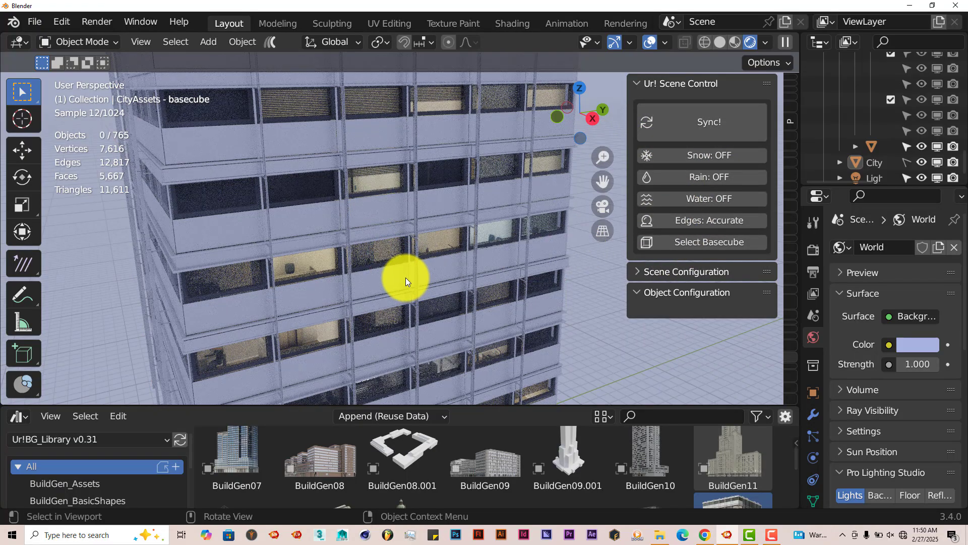
{"action": "middle_click_drag", "start_coordinate": [405, 278], "coordinate": [371, 307]}
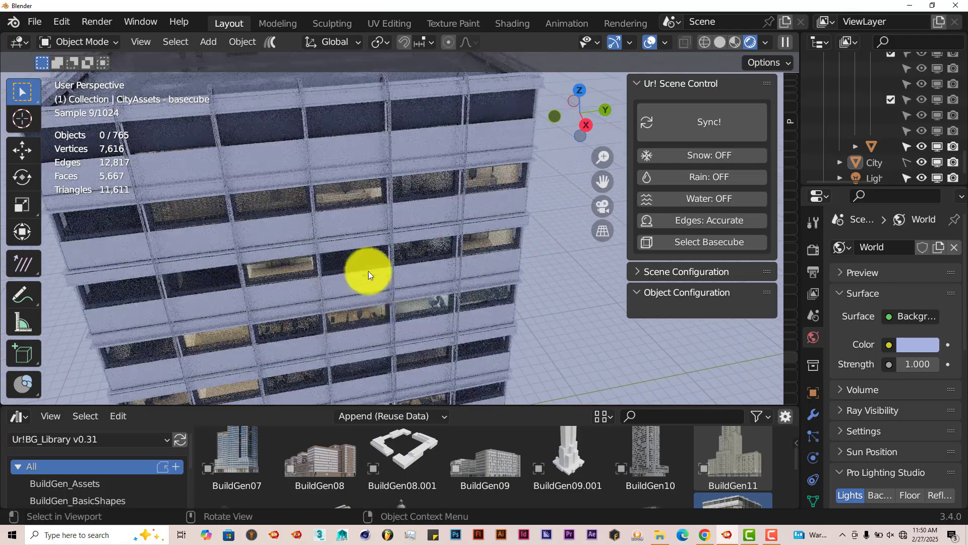
{"action": "middle_click_drag", "start_coordinate": [368, 271], "coordinate": [368, 247]}
{"action": "scroll", "coordinate": [389, 259], "scroll_direction": "down", "scroll_amount": 3}
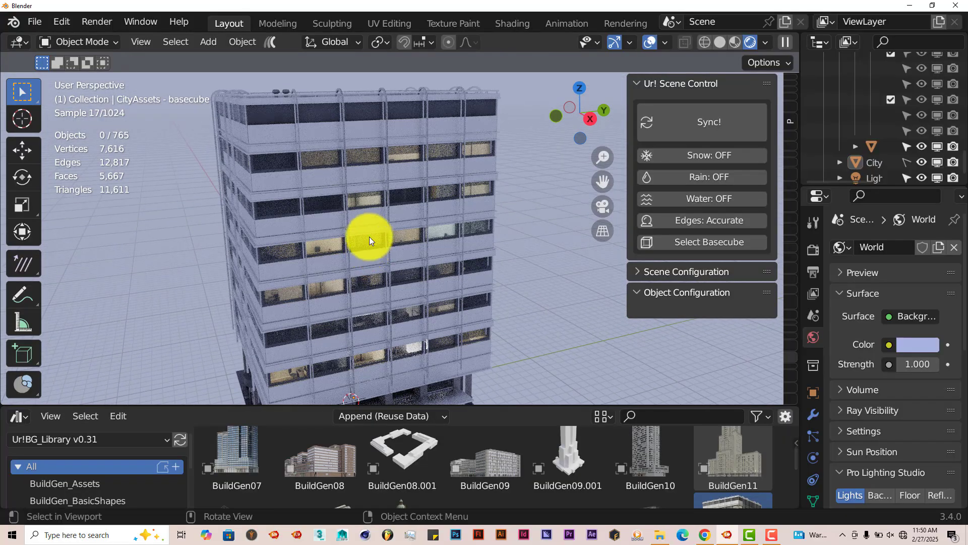
Select the FacadeGen04 building, switch to solid shading and examine its base mesh in Edit Mode before returning to Object Mode
{"action": "left_click", "coordinate": [361, 216]}
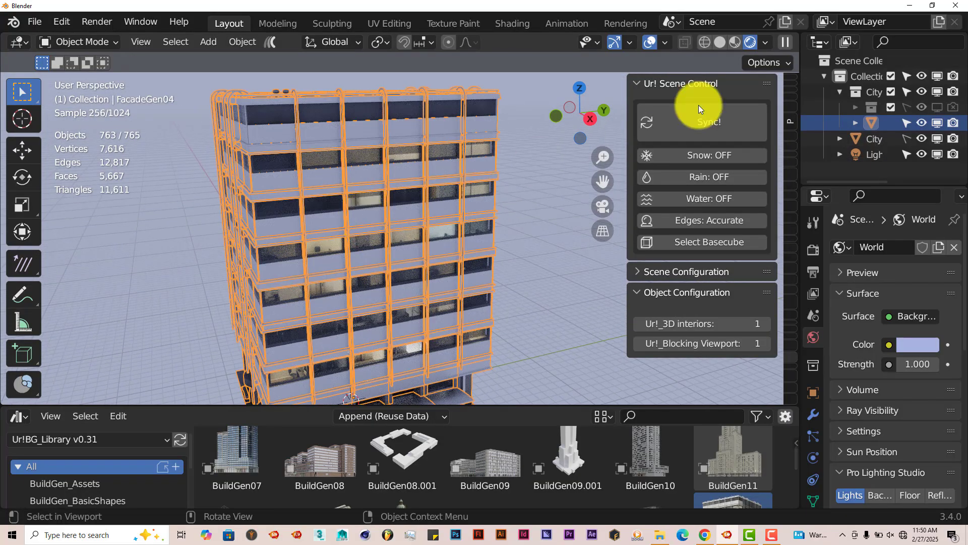
{"action": "left_click", "coordinate": [723, 40]}
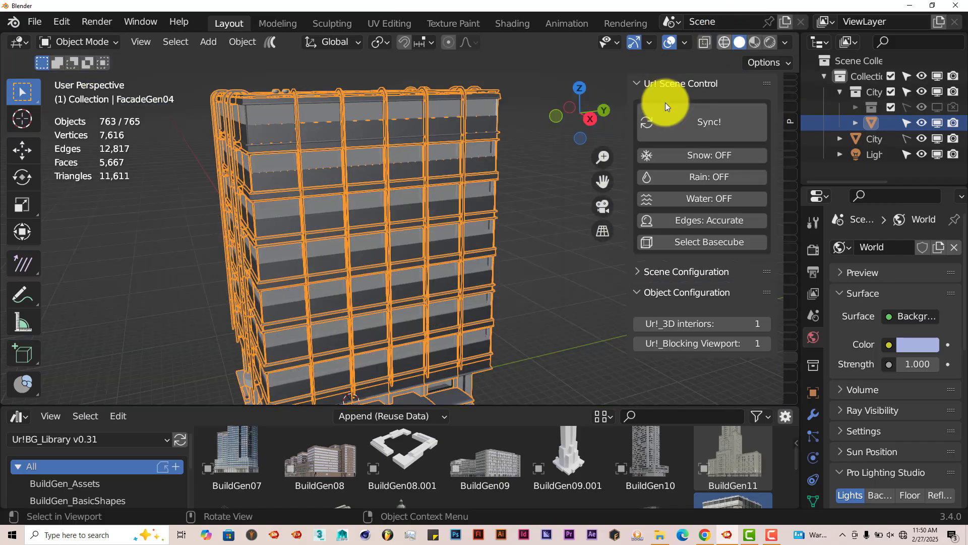
{"action": "key", "text": "Tab"}
{"action": "scroll", "coordinate": [410, 270], "scroll_direction": "down", "scroll_amount": 3}
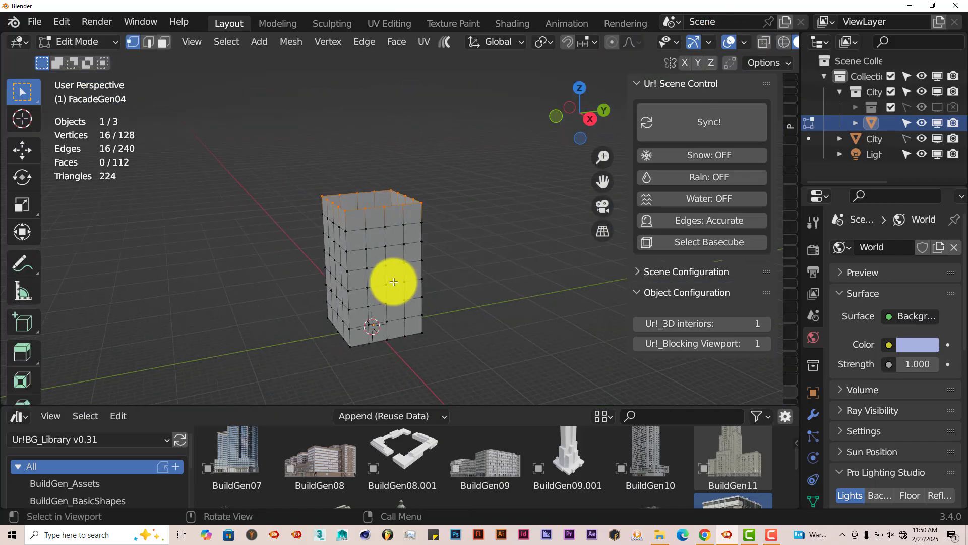
{"action": "mouse_move", "coordinate": [389, 279]}
{"action": "middle_mouse_down"}
{"action": "mouse_move", "coordinate": [488, 243]}
{"action": "mouse_move", "coordinate": [415, 292]}
{"action": "mouse_move", "coordinate": [415, 229]}
{"action": "mouse_move", "coordinate": [411, 263]}
{"action": "mouse_move", "coordinate": [385, 276]}
{"action": "mouse_move", "coordinate": [371, 270]}
{"action": "mouse_move", "coordinate": [381, 273]}
{"action": "middle_mouse_up"}
{"action": "scroll", "coordinate": [398, 259], "scroll_direction": "up", "scroll_amount": 4}
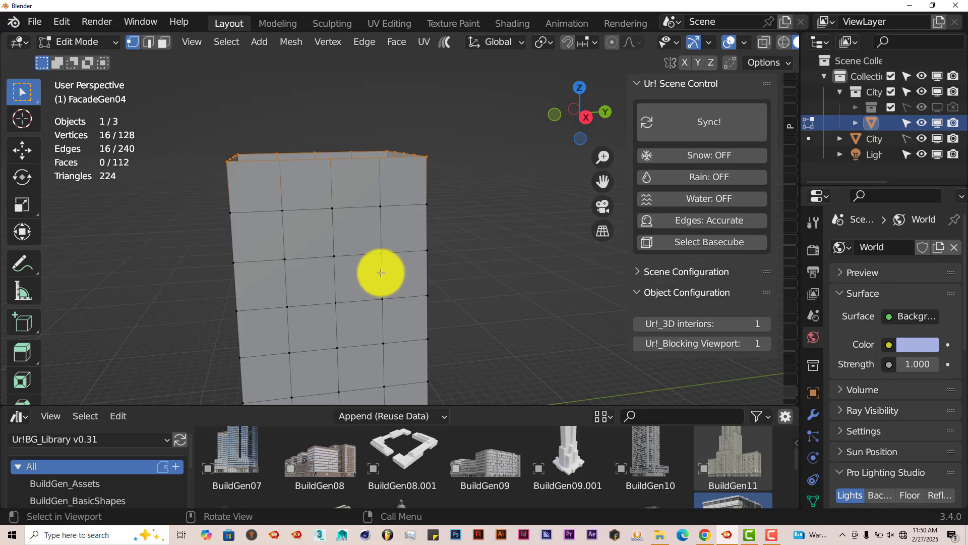
{"action": "key", "text": "Tab"}
Return to rendered shading, view the building's roof and turn on snow in Ur! Scene Control
{"action": "middle_click_drag", "start_coordinate": [435, 296], "coordinate": [482, 330]}
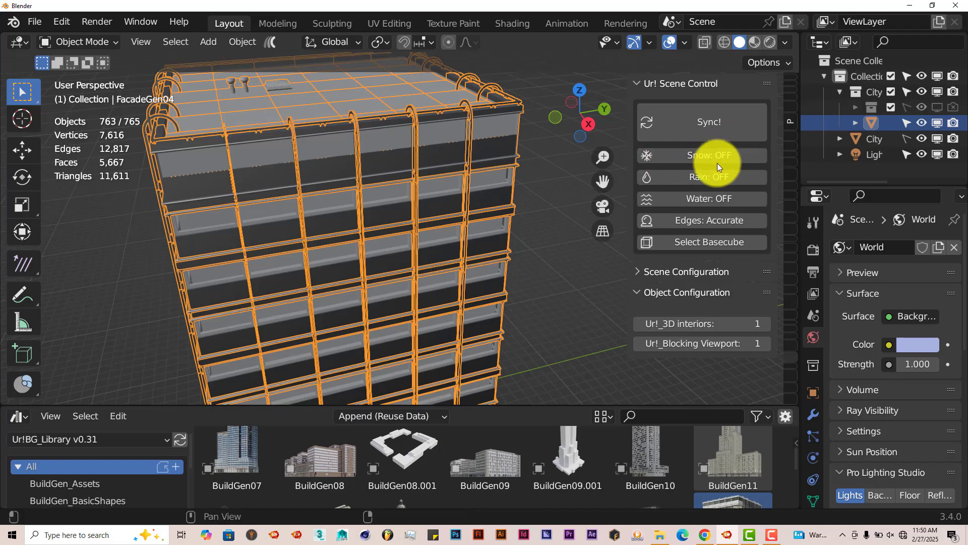
{"action": "left_click", "coordinate": [770, 41]}
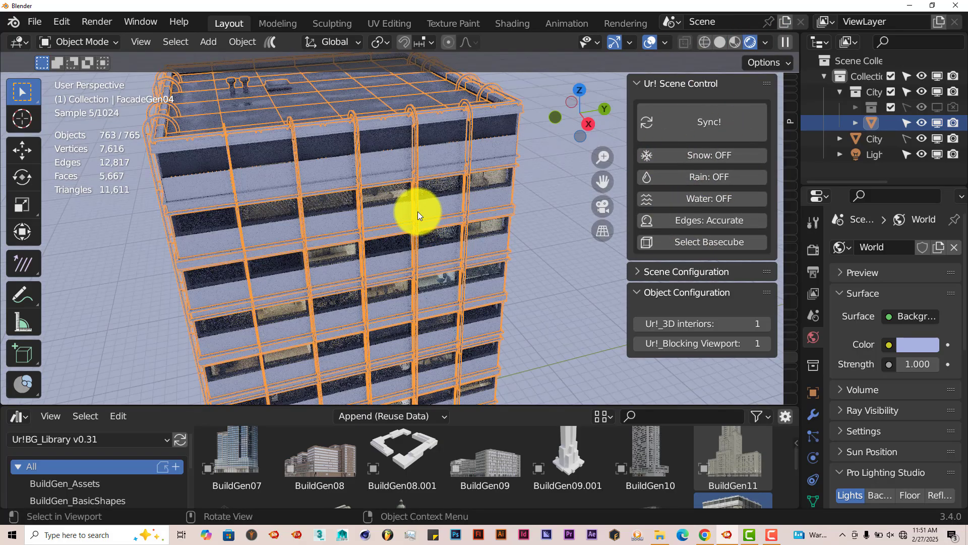
{"action": "middle_click_drag", "start_coordinate": [418, 210], "coordinate": [480, 270]}
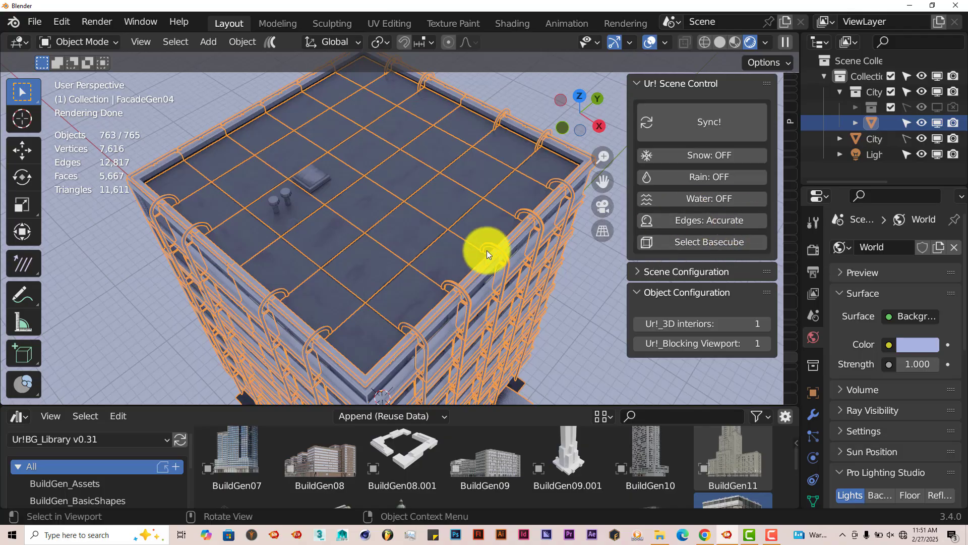
{"action": "middle_click_drag", "start_coordinate": [453, 262], "coordinate": [449, 235]}
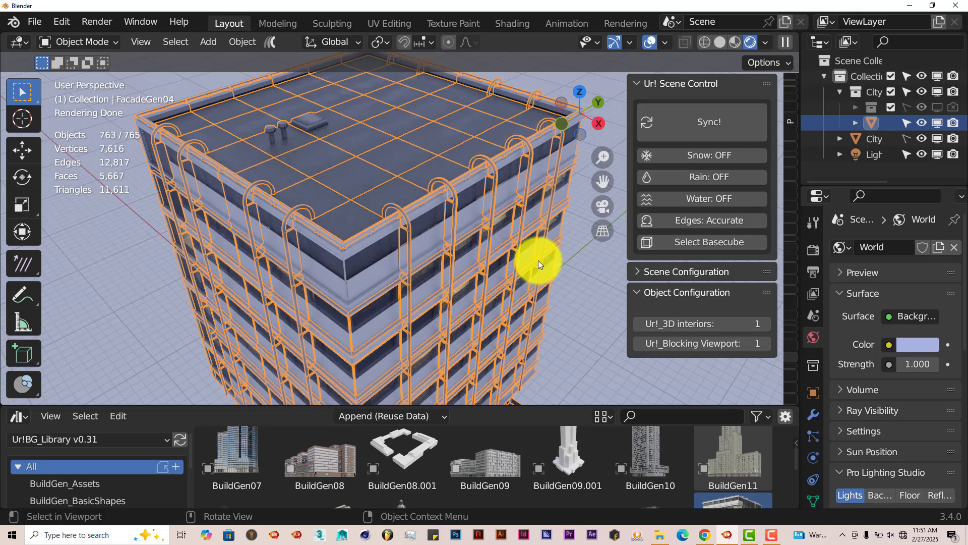
{"action": "middle_click_drag", "start_coordinate": [538, 261], "coordinate": [519, 270], "text": "shift"}
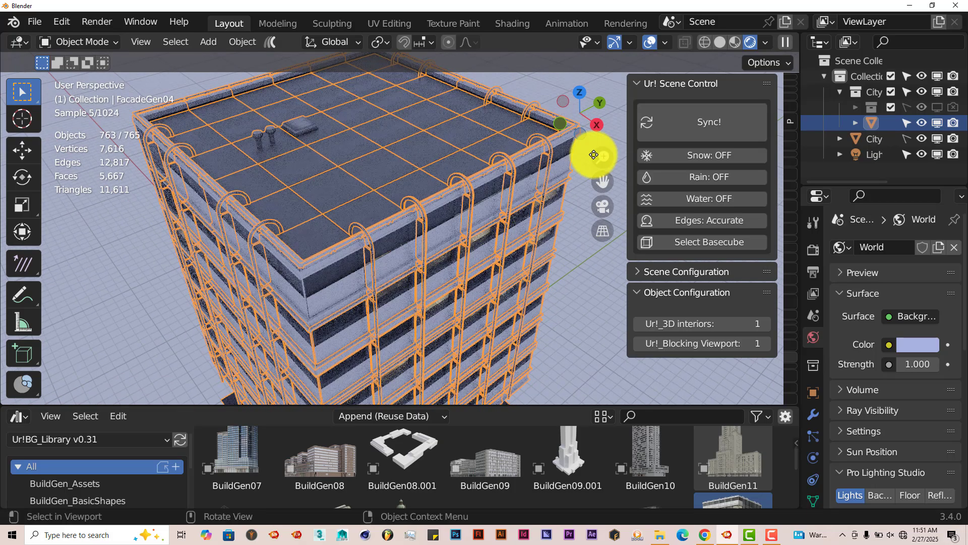
{"action": "left_click", "coordinate": [718, 153]}
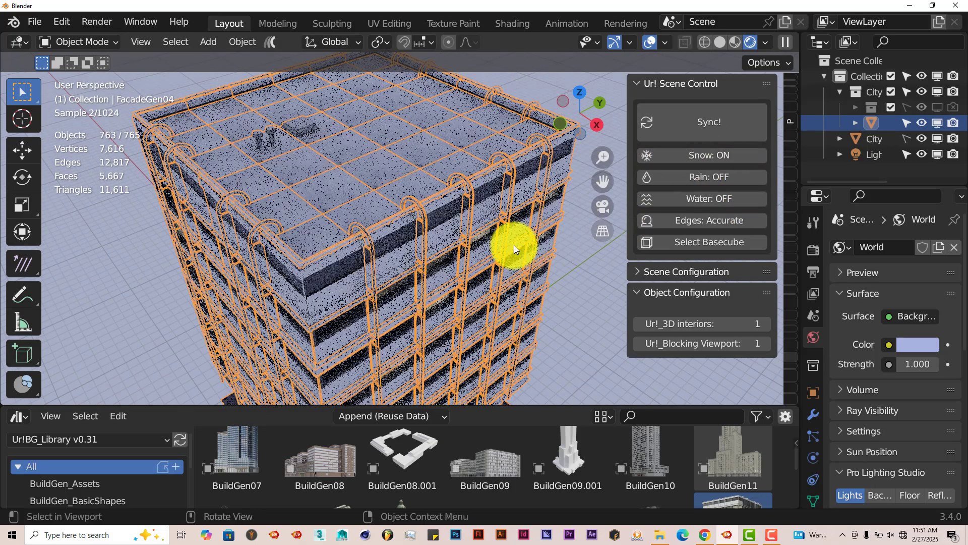
Examine the snow-covered roof up close and expand the Scene Configuration settings
{"action": "scroll", "coordinate": [417, 248], "scroll_direction": "up", "scroll_amount": 6}
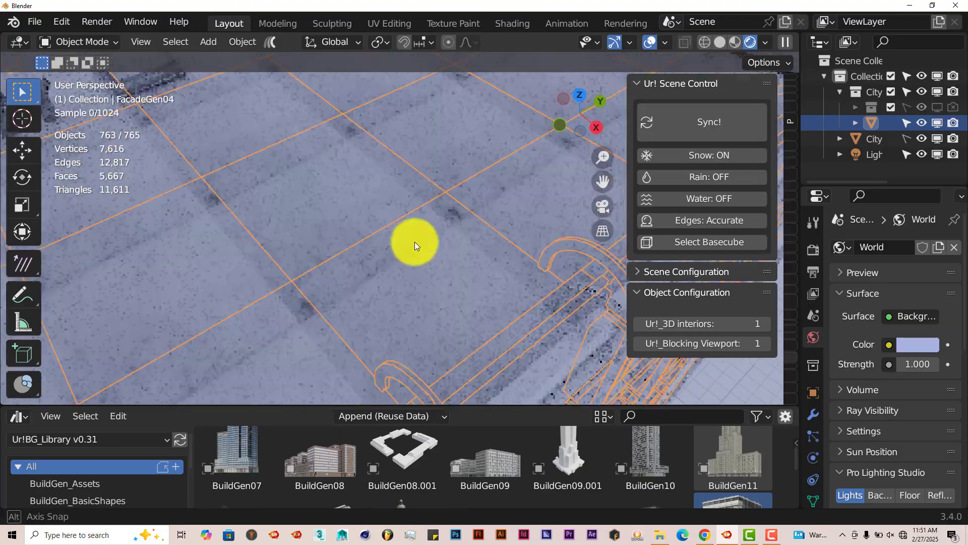
{"action": "scroll", "coordinate": [417, 243], "scroll_direction": "down", "scroll_amount": 3}
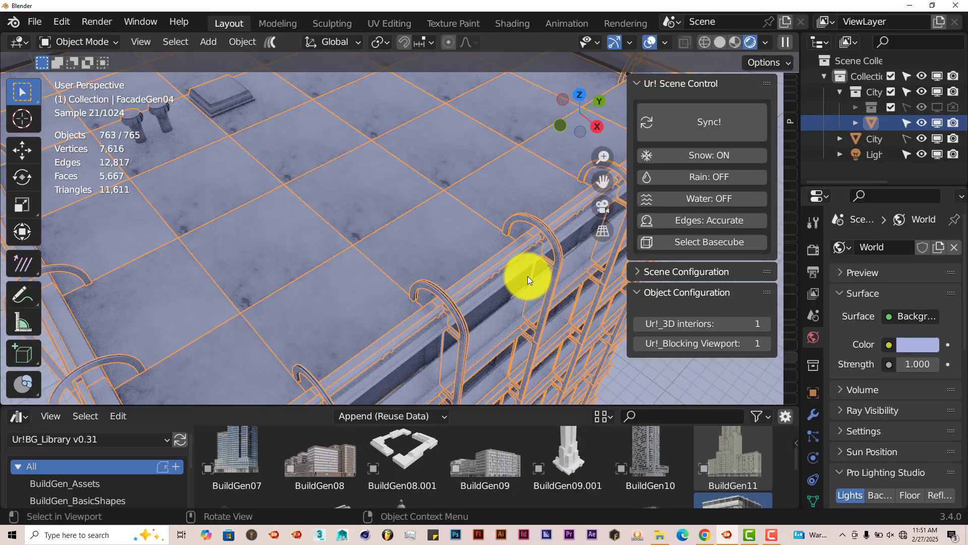
{"action": "left_click", "coordinate": [638, 273]}
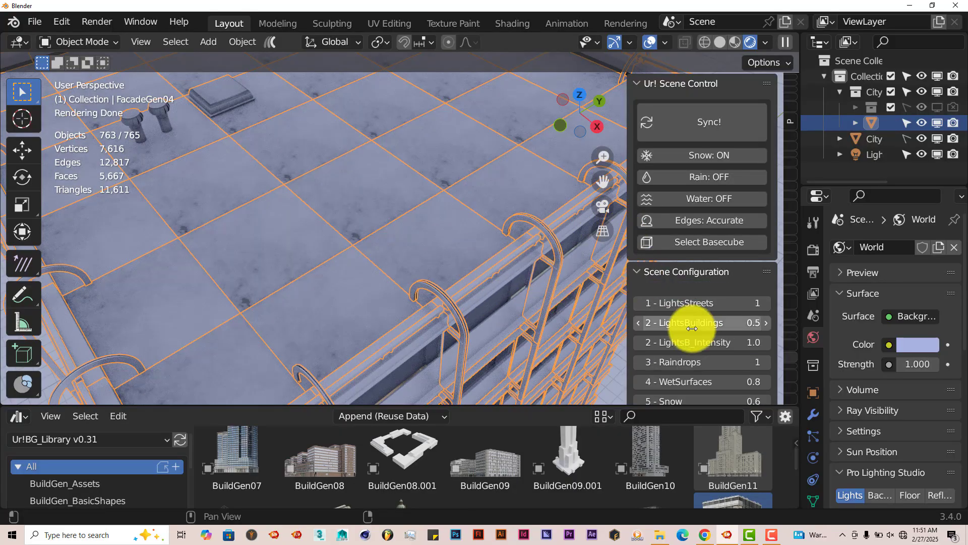
{"action": "scroll", "coordinate": [687, 343], "scroll_direction": "down", "scroll_amount": 2}
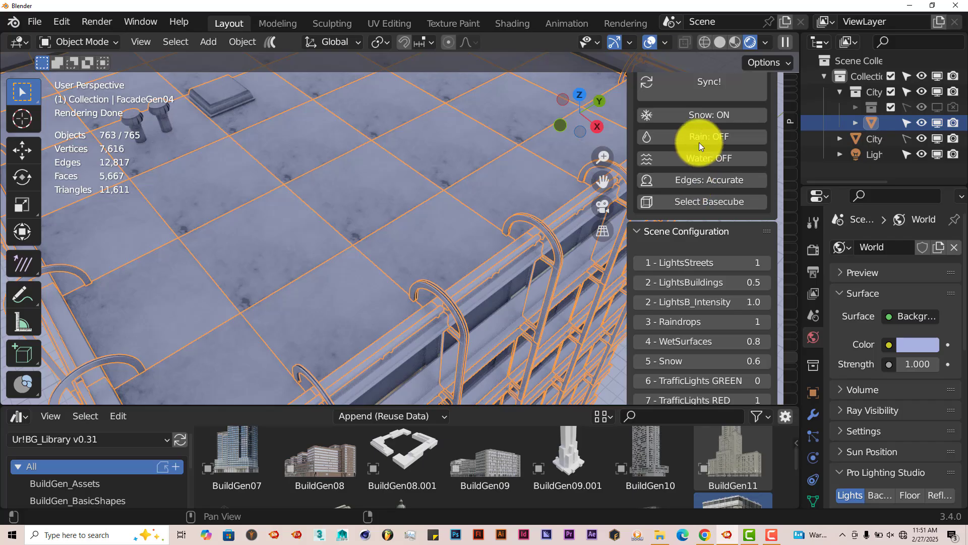
Turn snow off and rain on in Ur! Scene Control and view the building's facade
{"action": "left_click", "coordinate": [721, 116]}
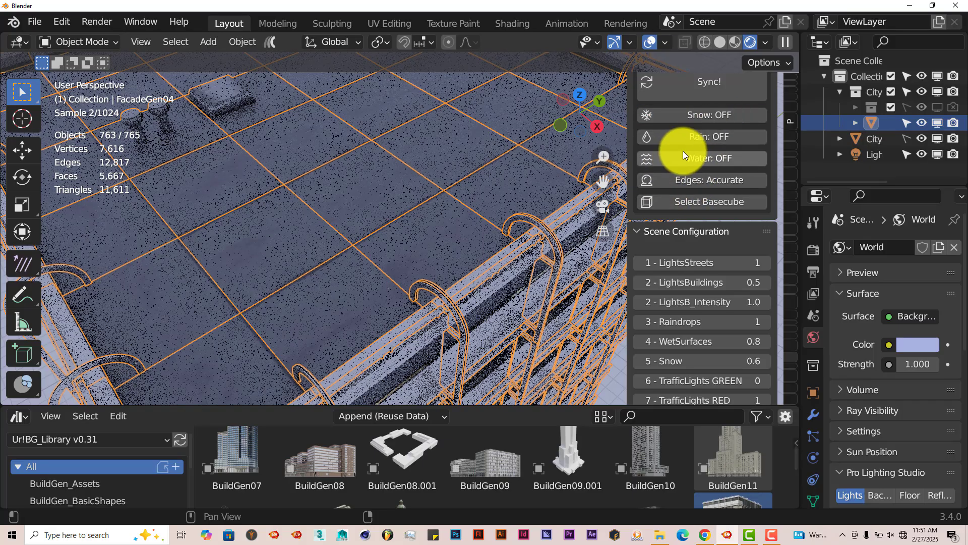
{"action": "left_click", "coordinate": [696, 138]}
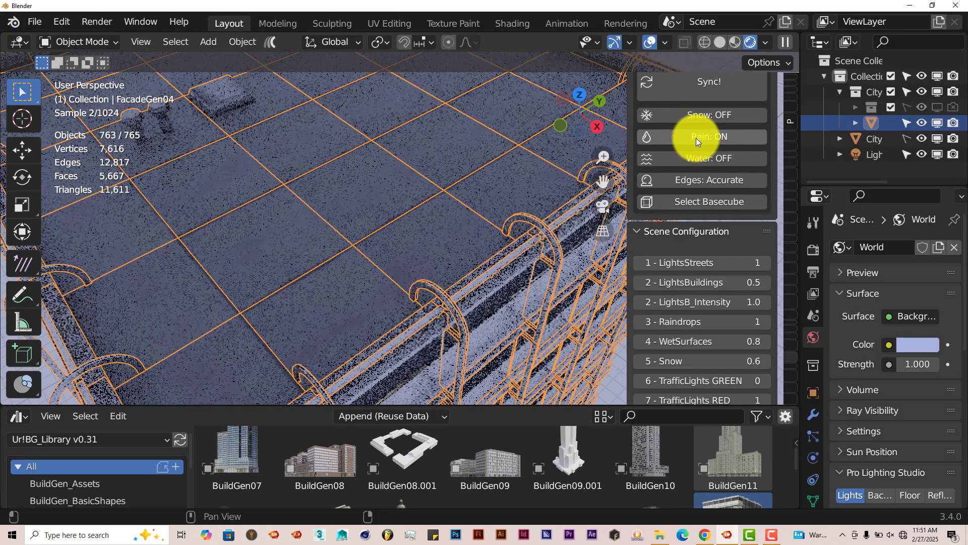
{"action": "middle_click_drag", "start_coordinate": [548, 273], "coordinate": [469, 253]}
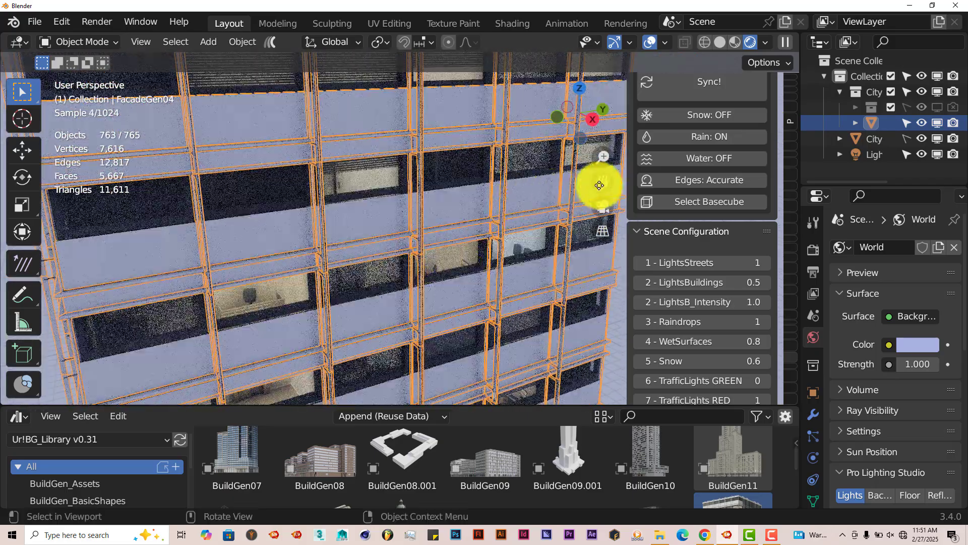
{"action": "left_click_drag", "start_coordinate": [605, 180], "coordinate": [432, 250]}
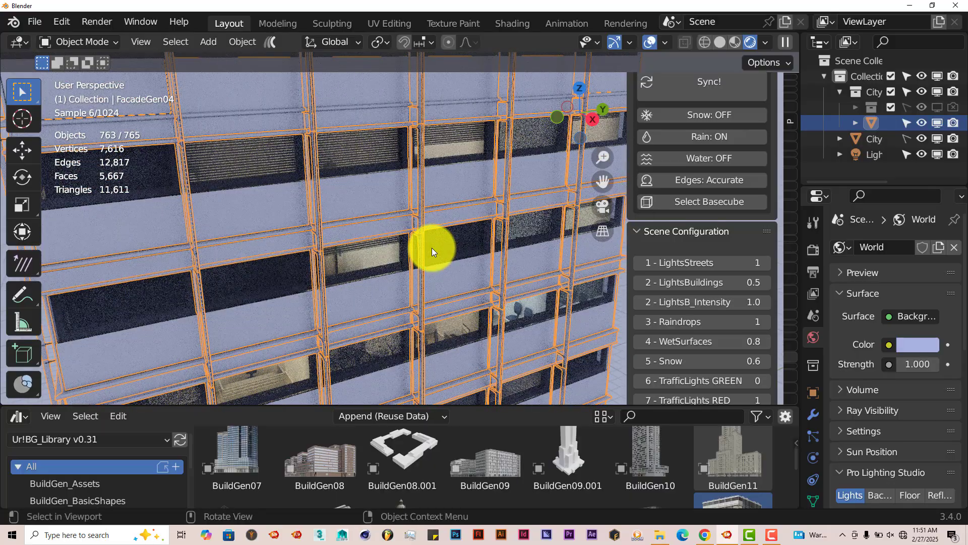
{"action": "scroll", "coordinate": [431, 251], "scroll_direction": "down", "scroll_amount": 4}
{"action": "middle_click_drag", "start_coordinate": [432, 251], "coordinate": [402, 255]}
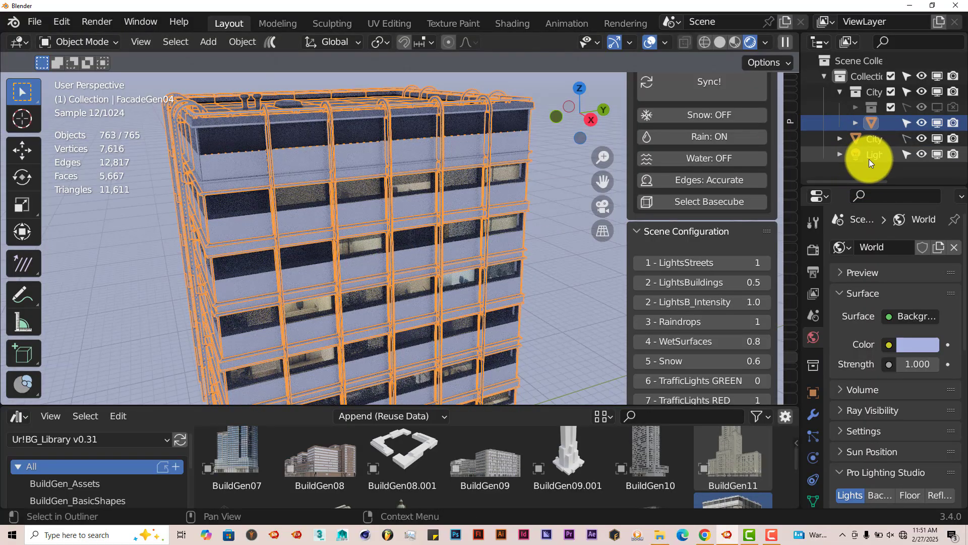
Select the scene's Light object and move it upward along the Z axis beside the building
{"action": "left_click", "coordinate": [869, 159]}
{"action": "scroll", "coordinate": [425, 291], "scroll_direction": "down", "scroll_amount": 5}
{"action": "scroll", "coordinate": [423, 296], "scroll_direction": "up", "scroll_amount": 3}
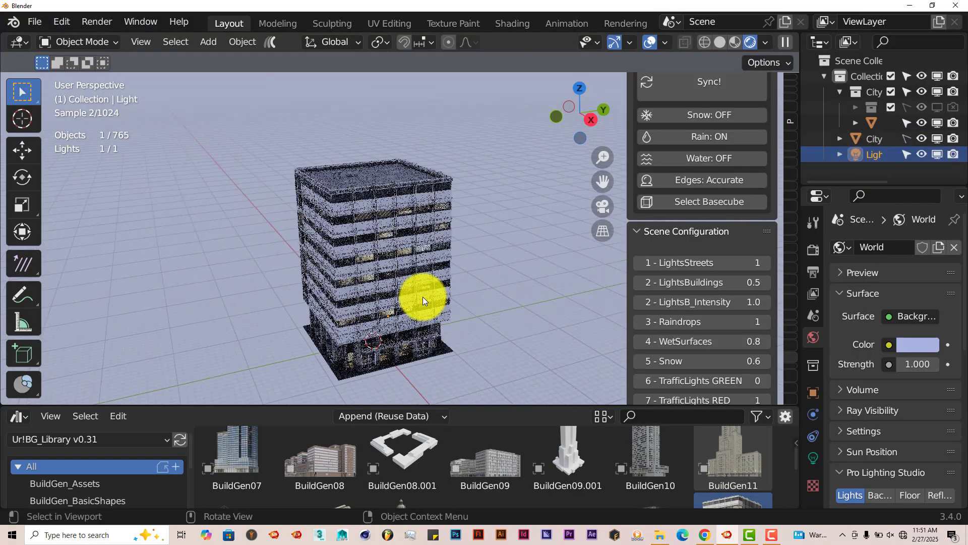
{"action": "middle_click_drag", "start_coordinate": [422, 297], "coordinate": [449, 289]}
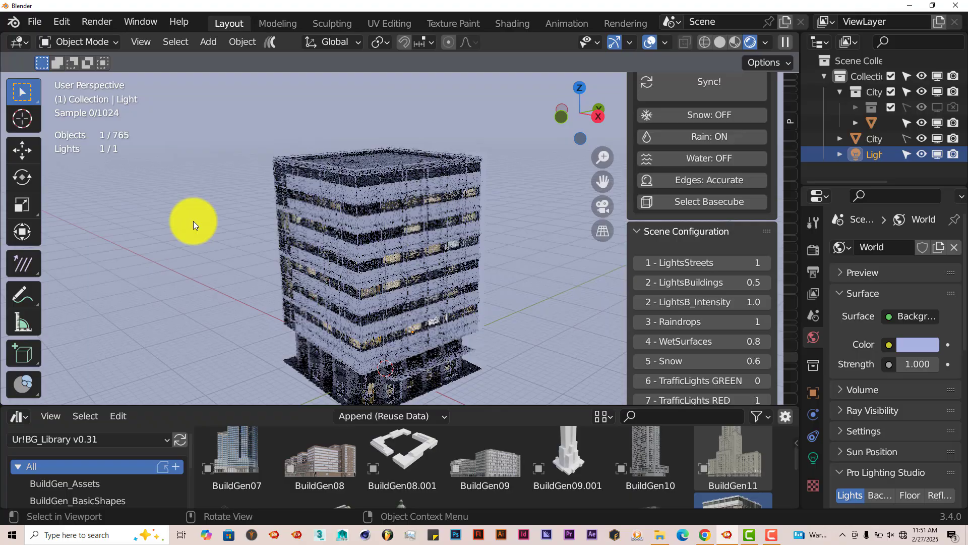
{"action": "left_click", "coordinate": [22, 149]}
{"action": "left_click_drag", "start_coordinate": [473, 360], "coordinate": [485, 256]}
Raise the light further to the building's upper floors and inspect the wet facade up close
{"action": "scroll", "coordinate": [485, 256], "scroll_direction": "up", "scroll_amount": 6}
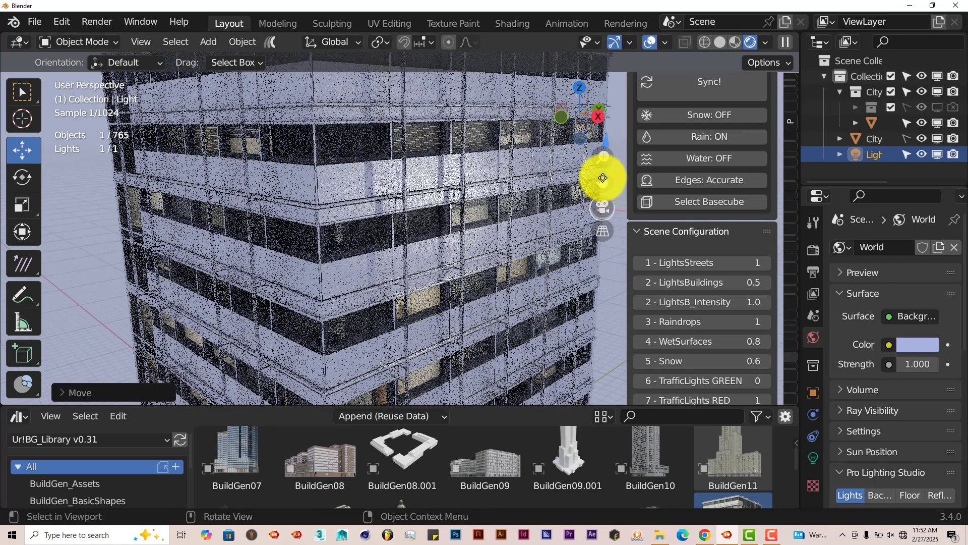
{"action": "left_click_drag", "start_coordinate": [602, 179], "coordinate": [434, 278]}
{"action": "scroll", "coordinate": [525, 260], "scroll_direction": "up", "scroll_amount": 3}
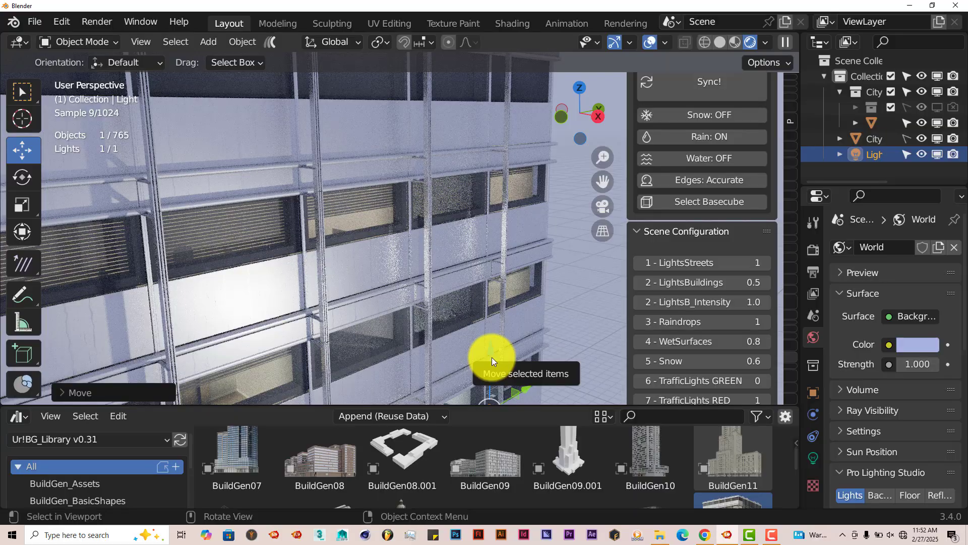
{"action": "left_click_drag", "start_coordinate": [492, 357], "coordinate": [493, 86]}
{"action": "middle_click_drag", "start_coordinate": [419, 187], "coordinate": [398, 298]}
{"action": "middle_click_drag", "start_coordinate": [298, 313], "coordinate": [369, 277]}
{"action": "scroll", "coordinate": [392, 245], "scroll_direction": "up", "scroll_amount": 3}
{"action": "middle_click_drag", "start_coordinate": [391, 245], "coordinate": [377, 189]}
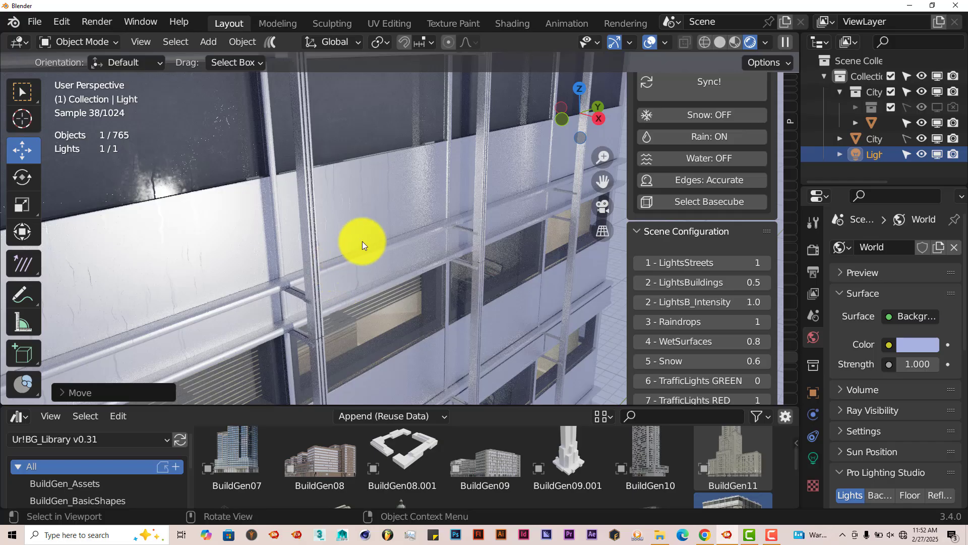
Adjust the light's height and horizontal position near the top-floor windows and inspect the raindrops on the glass
{"action": "scroll", "coordinate": [362, 240], "scroll_direction": "down", "scroll_amount": 3}
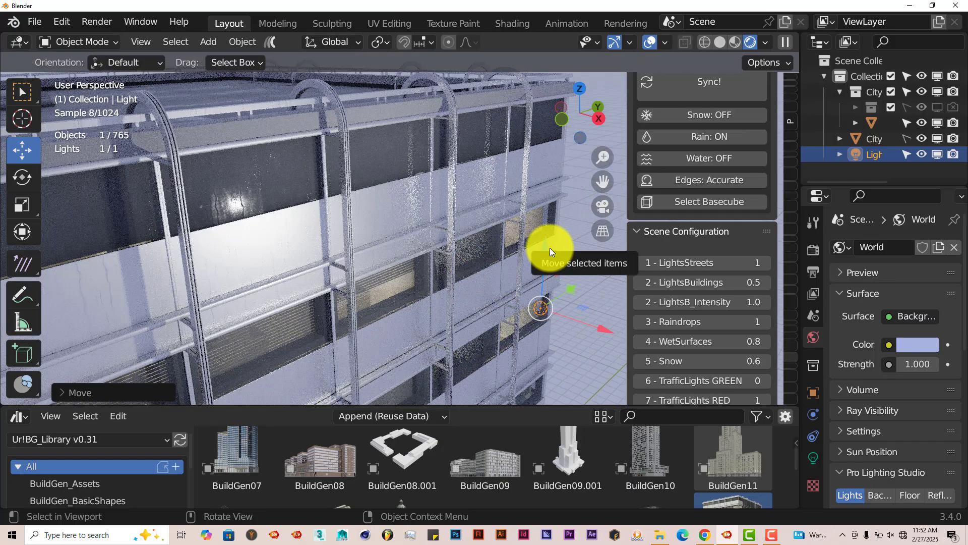
{"action": "left_click_drag", "start_coordinate": [550, 247], "coordinate": [552, 191]}
{"action": "left_click_drag", "start_coordinate": [616, 269], "coordinate": [555, 265]}
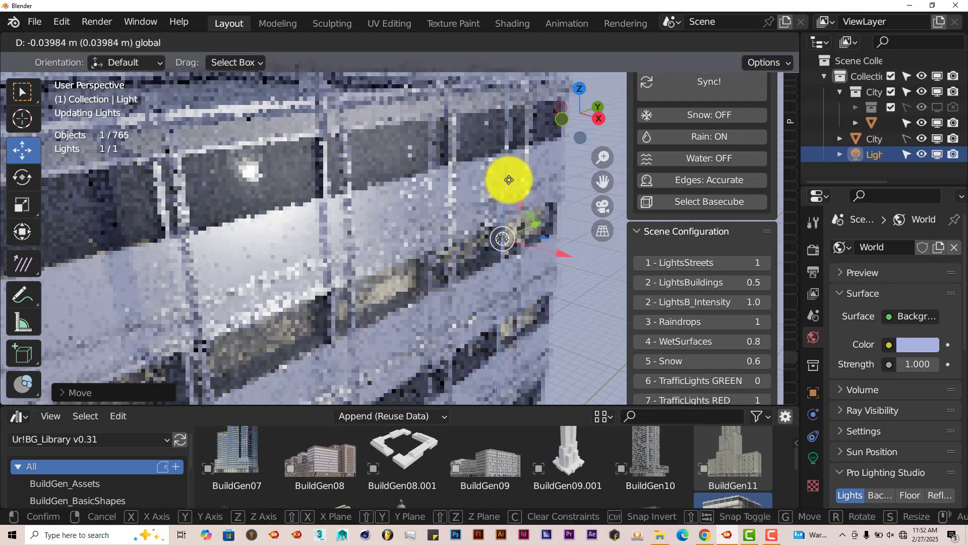
{"action": "scroll", "coordinate": [421, 243], "scroll_direction": "up", "scroll_amount": 6}
{"action": "scroll", "coordinate": [427, 244], "scroll_direction": "down", "scroll_amount": 5}
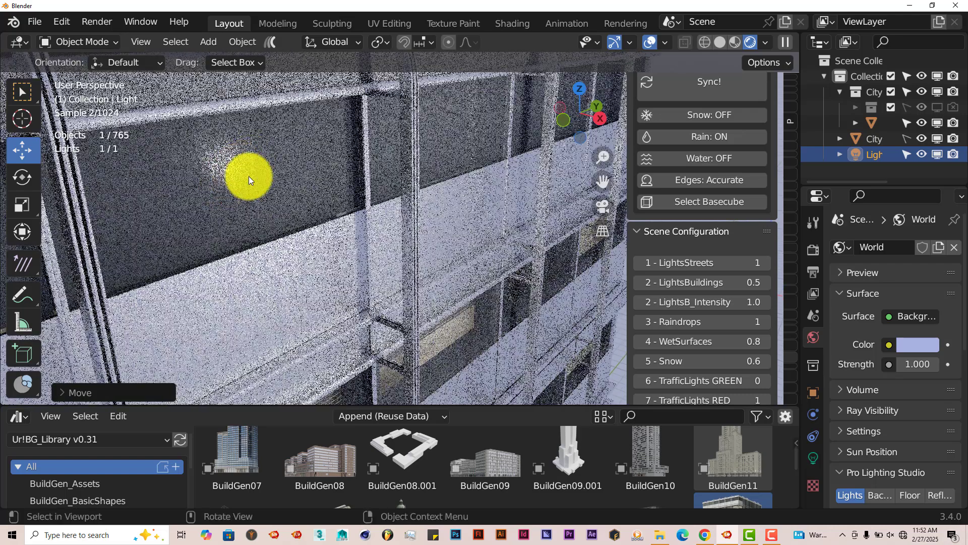
{"action": "mouse_move", "coordinate": [249, 176]}
{"action": "left_mouse_down"}
{"action": "mouse_move", "coordinate": [265, 192]}
{"action": "mouse_move", "coordinate": [240, 164]}
{"action": "left_mouse_up"}
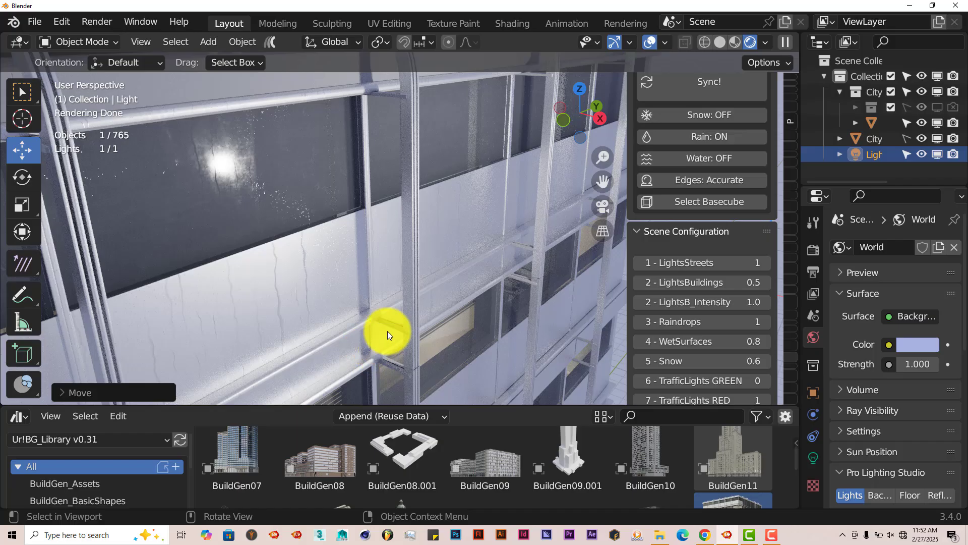
Turn on water in Ur! Scene Control, comparing the roof surface with water off and on
{"action": "left_click", "coordinate": [695, 158]}
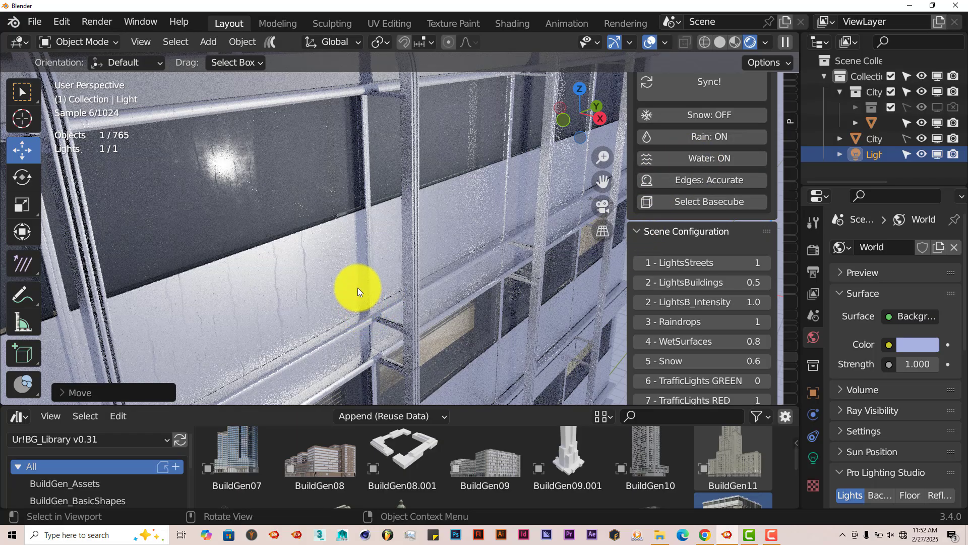
{"action": "middle_click_drag", "start_coordinate": [358, 290], "coordinate": [262, 292]}
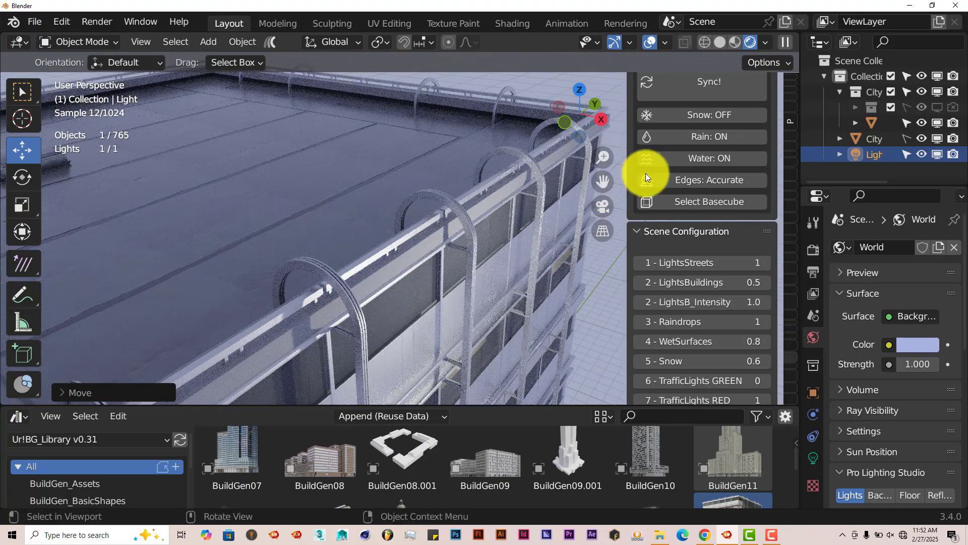
{"action": "left_click", "coordinate": [716, 153]}
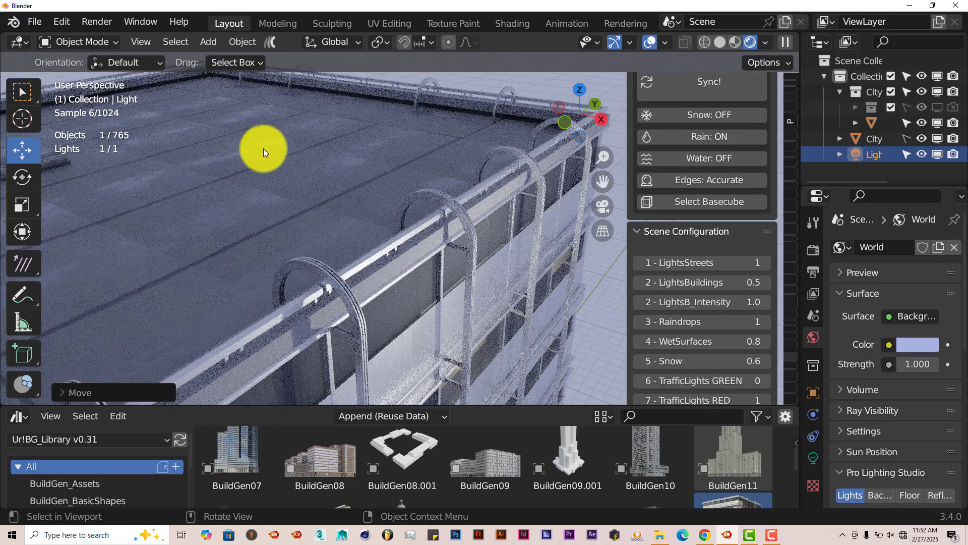
{"action": "left_click", "coordinate": [715, 159]}
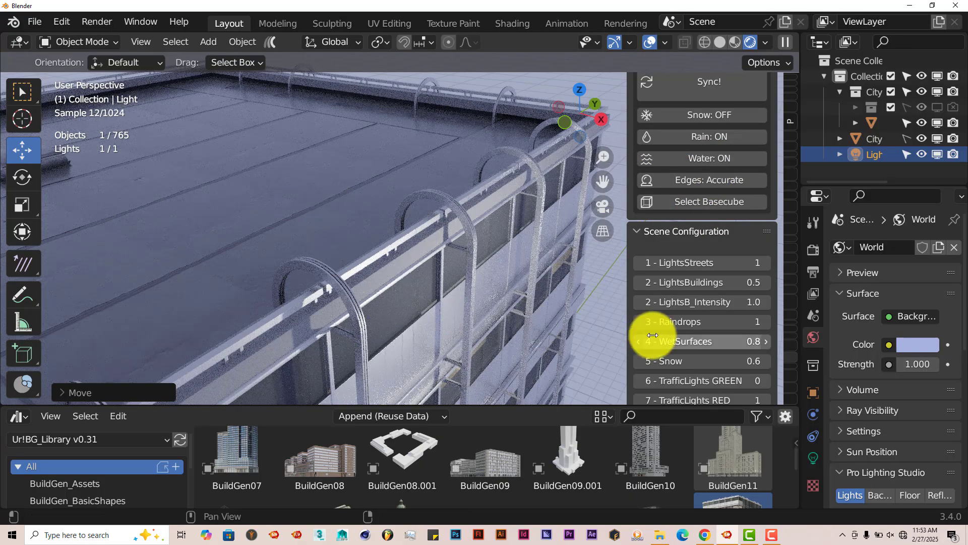
Bring the lit windows into view and set LightsBuildings to 0 in Scene Configuration
{"action": "mouse_move", "coordinate": [419, 319]}
{"action": "middle_mouse_down"}
{"action": "mouse_move", "coordinate": [409, 283]}
{"action": "mouse_move", "coordinate": [428, 315]}
{"action": "middle_mouse_up"}
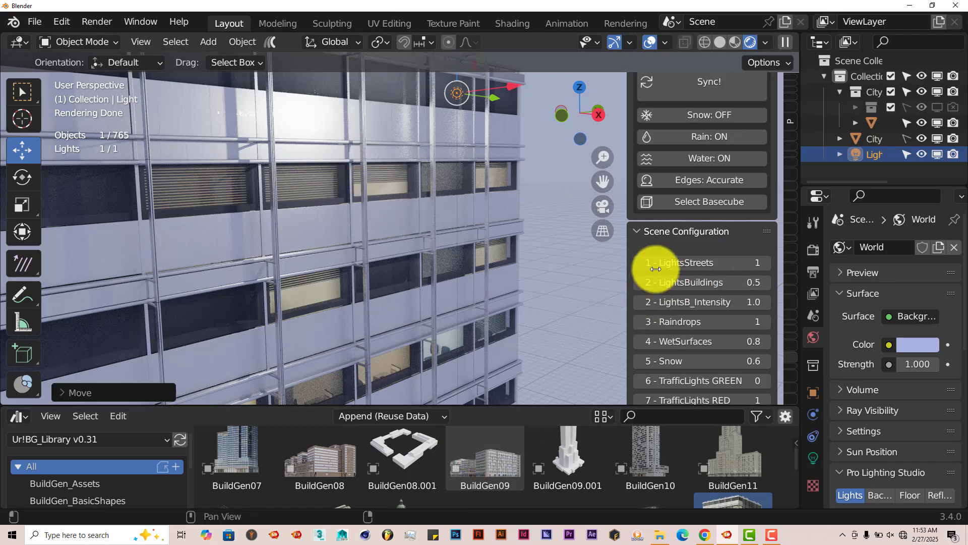
{"action": "scroll", "coordinate": [373, 318], "scroll_direction": "down", "scroll_amount": 1}
{"action": "middle_click_drag", "start_coordinate": [371, 317], "coordinate": [361, 317]}
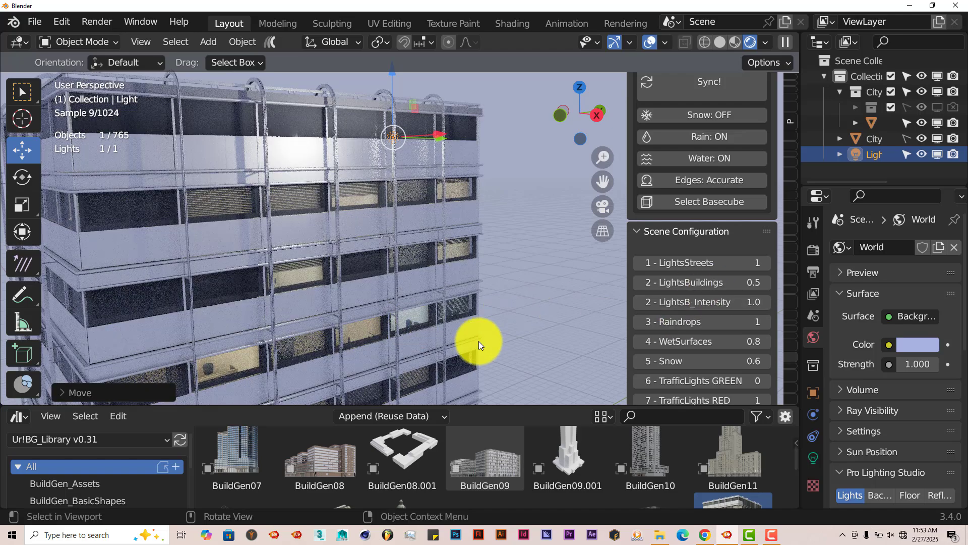
{"action": "middle_click_drag", "start_coordinate": [477, 341], "coordinate": [494, 338]}
{"action": "left_click", "coordinate": [701, 281]}
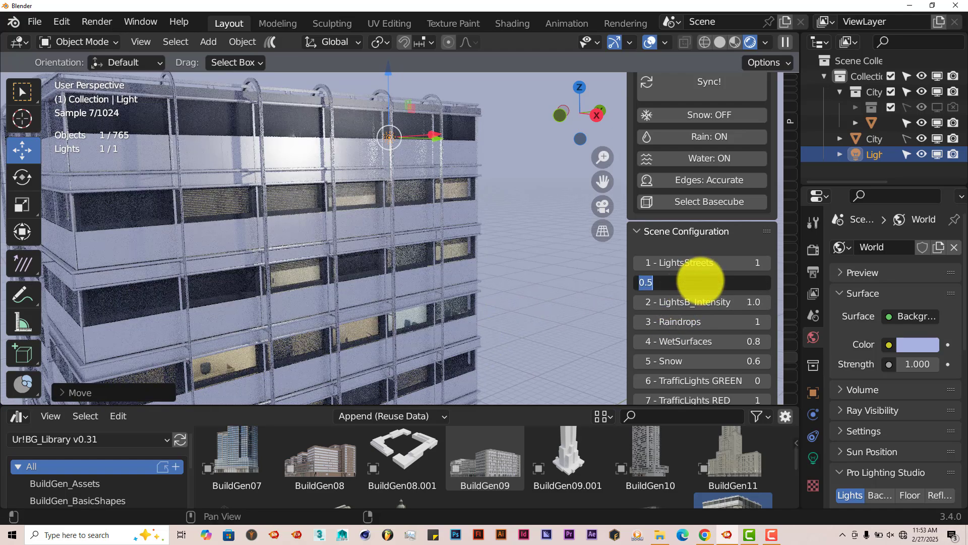
{"action": "type", "text": "0"}
{"action": "key", "text": "Return"}
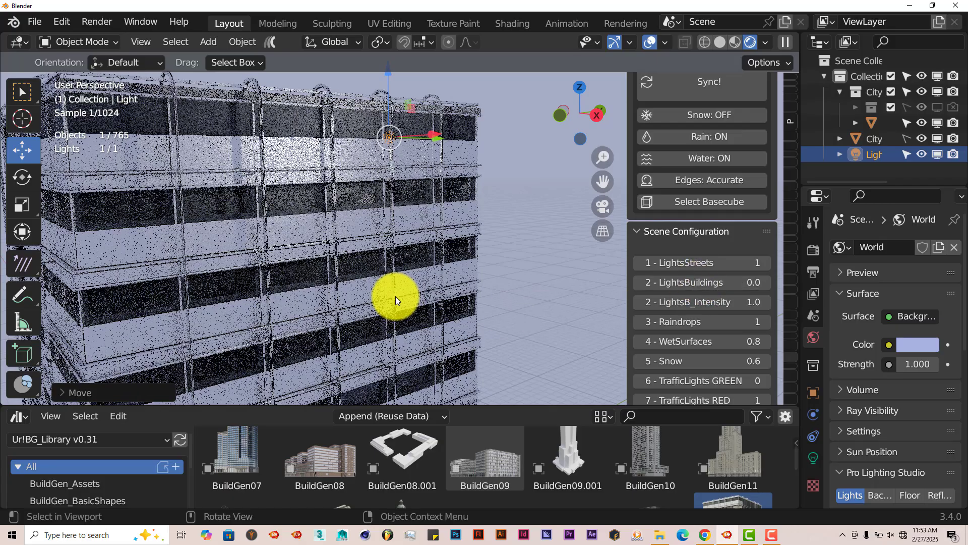
Set LightsBuildings to 1 in Scene Configuration
{"action": "left_click", "coordinate": [701, 283]}
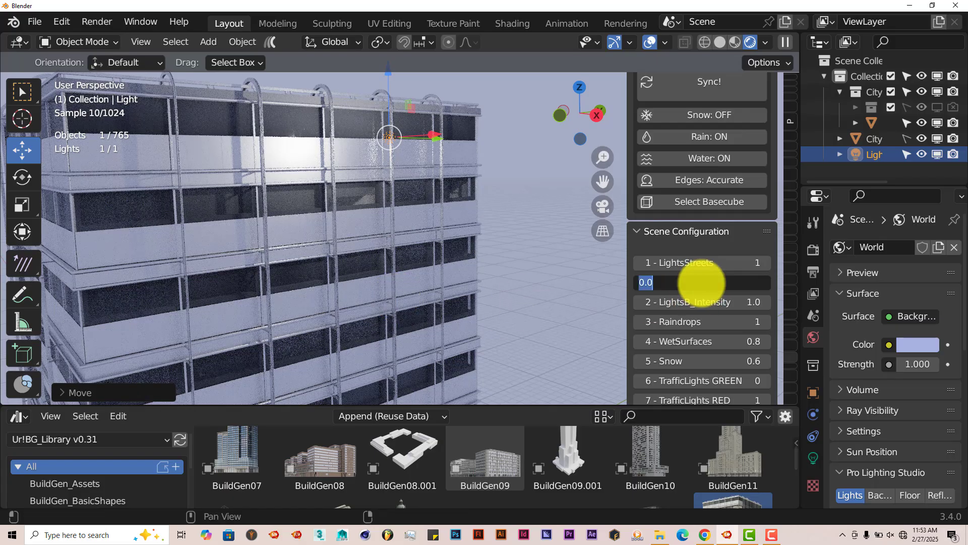
{"action": "type", "text": "1"}
{"action": "key", "text": "Return"}
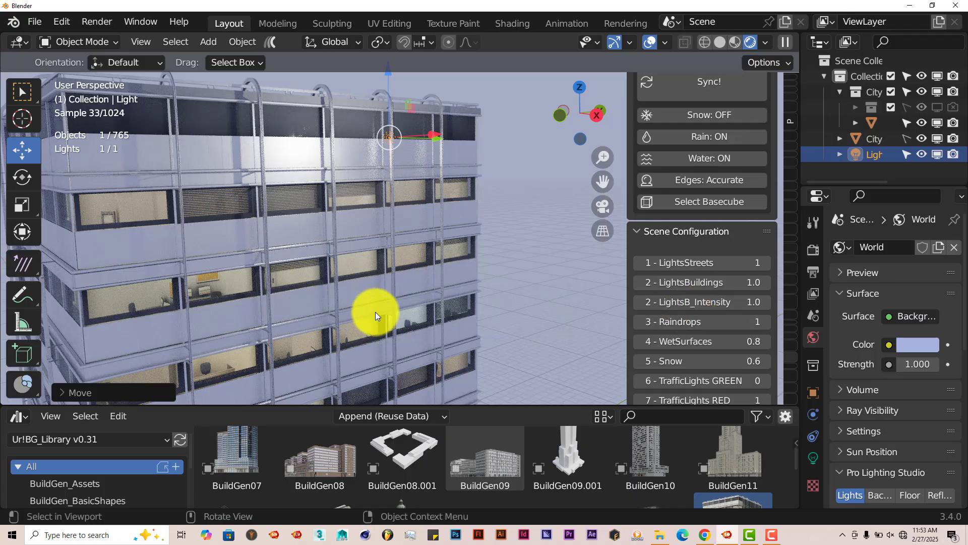
Examine the lit office interior through the windows at the building's corner
{"action": "left_click_drag", "start_coordinate": [603, 182], "coordinate": [712, 178]}
{"action": "middle_click_drag", "start_coordinate": [515, 286], "coordinate": [494, 275]}
{"action": "scroll", "coordinate": [458, 286], "scroll_direction": "up", "scroll_amount": 5}
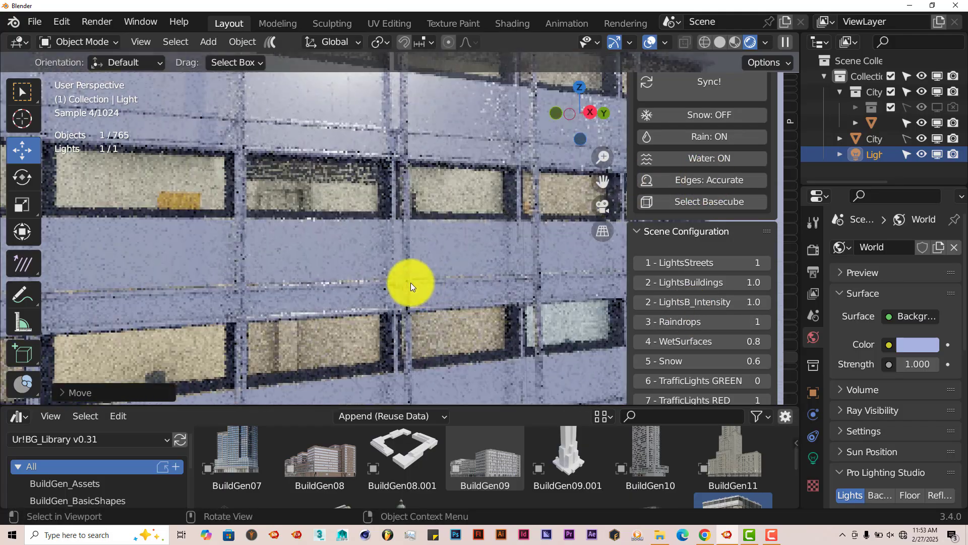
{"action": "middle_click_drag", "start_coordinate": [411, 283], "coordinate": [427, 320]}
{"action": "scroll", "coordinate": [430, 294], "scroll_direction": "up", "scroll_amount": 3}
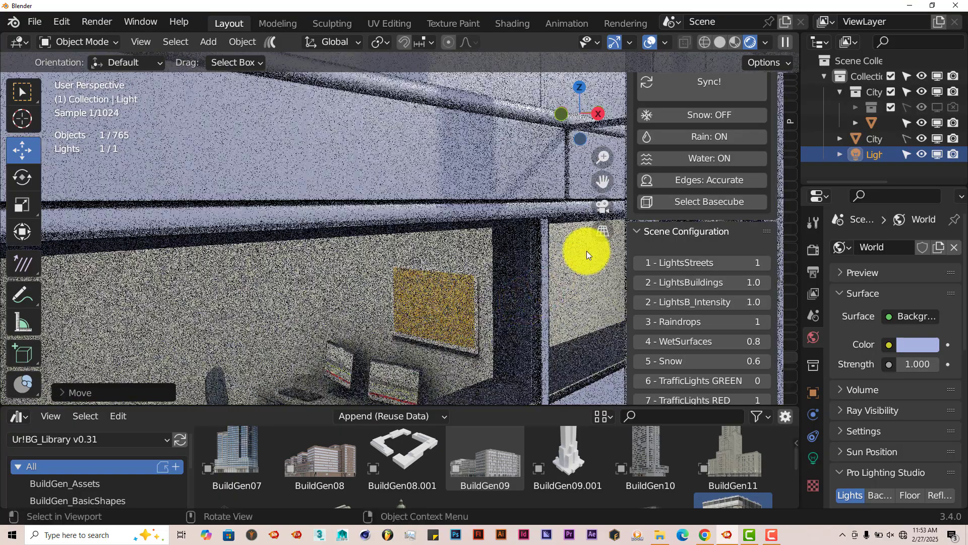
{"action": "left_click_drag", "start_coordinate": [597, 181], "coordinate": [468, 282]}
{"action": "middle_click_drag", "start_coordinate": [468, 282], "coordinate": [443, 335]}
{"action": "scroll", "coordinate": [450, 312], "scroll_direction": "down", "scroll_amount": 4}
{"action": "scroll", "coordinate": [453, 323], "scroll_direction": "up", "scroll_amount": 6}
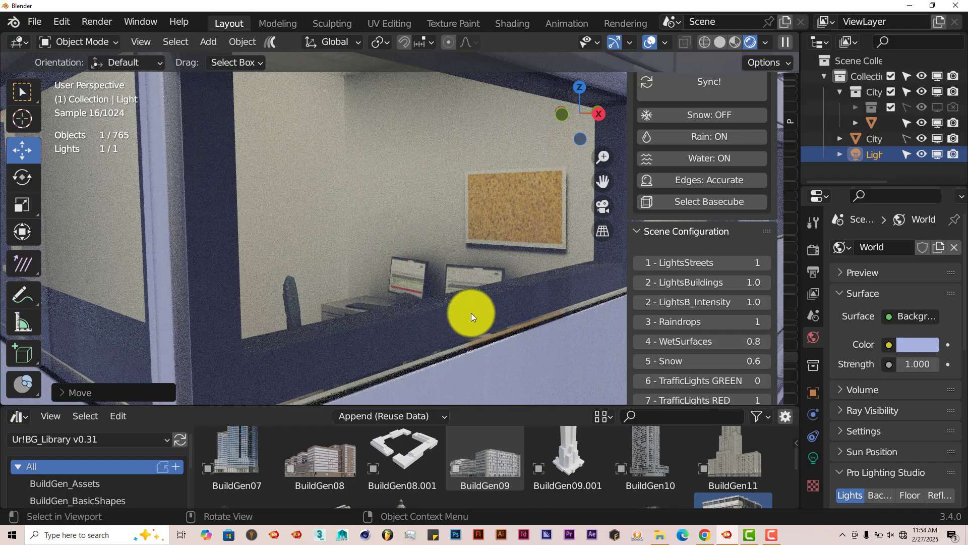
Set LightsB_Intensity to 0.5 in Scene Configuration
{"action": "left_click", "coordinate": [711, 303]}
{"action": "key", "text": "BackSpace"}
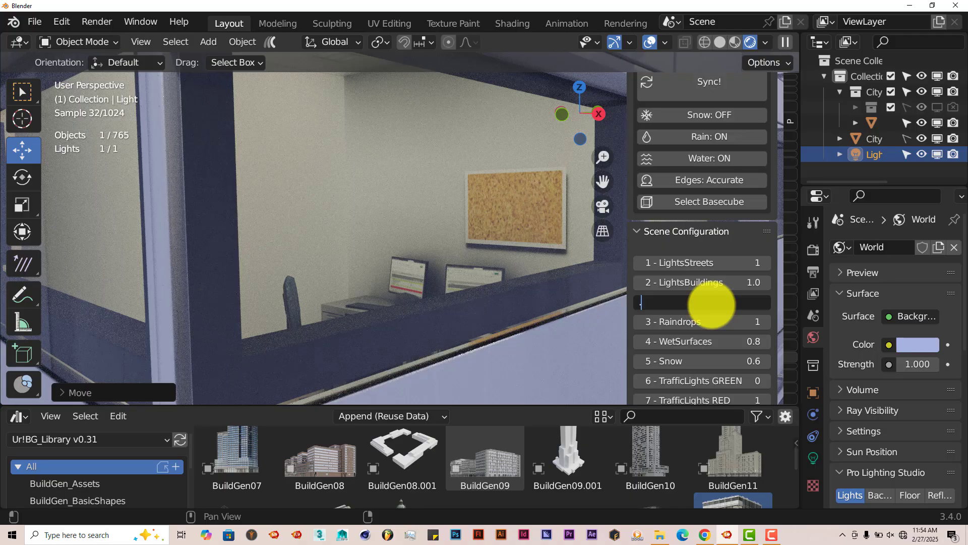
{"action": "type", "text": ".5"}
{"action": "key", "text": "Return"}
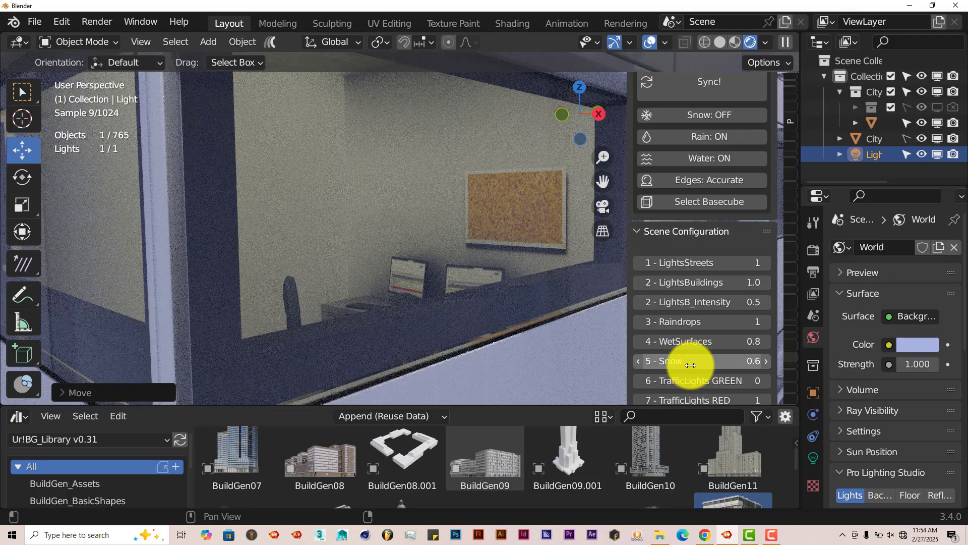
Switch the viewport to solid shading and view the upper part of the building
{"action": "scroll", "coordinate": [519, 304], "scroll_direction": "down", "scroll_amount": 5}
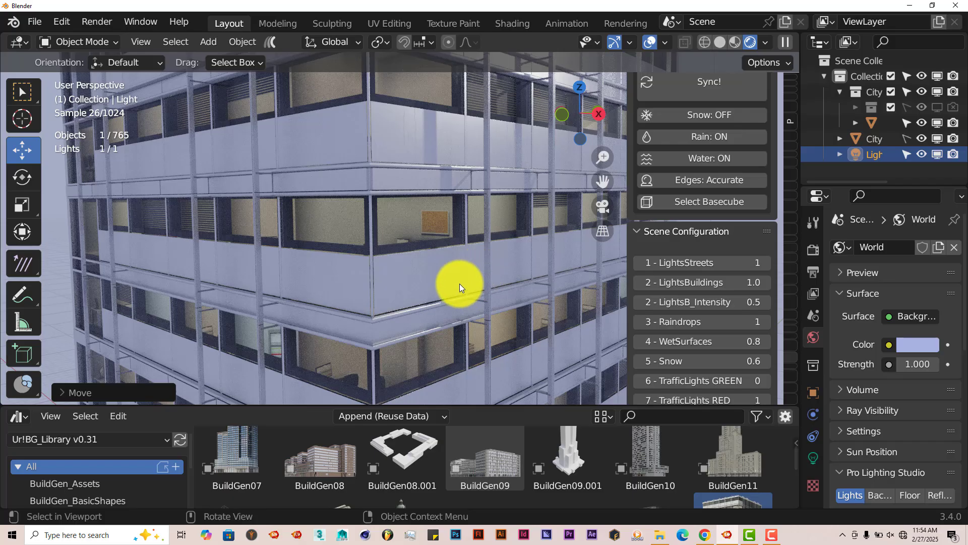
{"action": "left_click", "coordinate": [719, 43]}
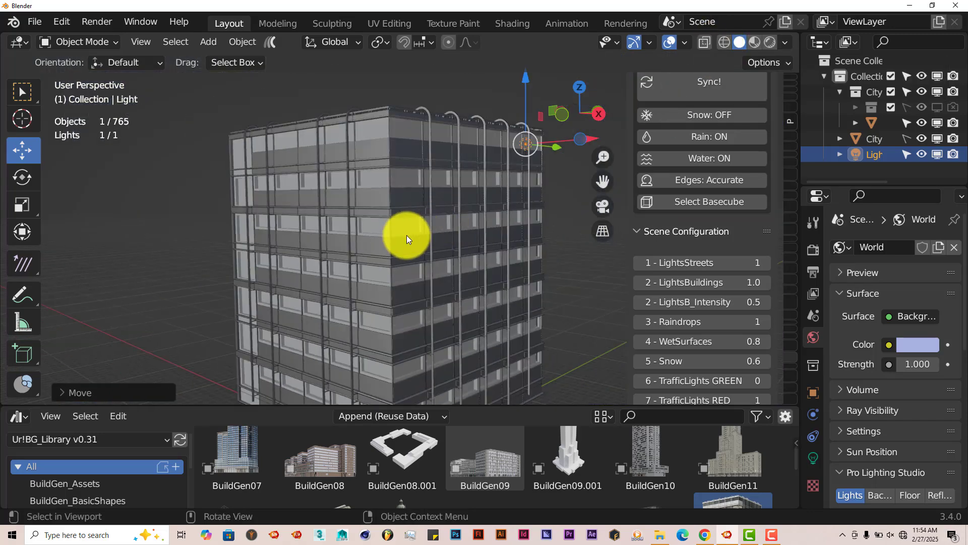
Open the FacadeGen04 office building's base mesh for editing with face selection
{"action": "left_click", "coordinate": [407, 235]}
{"action": "scroll", "coordinate": [398, 259], "scroll_direction": "up", "scroll_amount": 2}
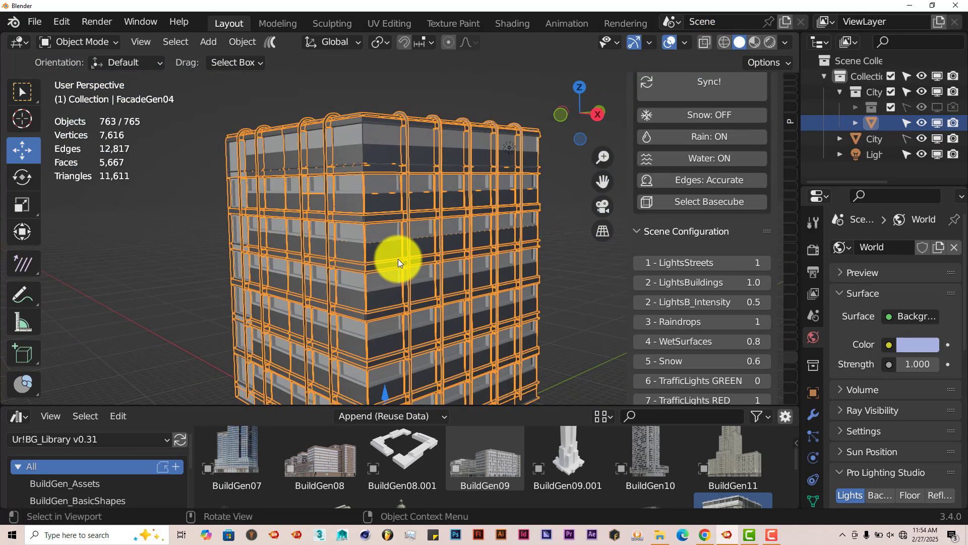
{"action": "key", "text": "Tab"}
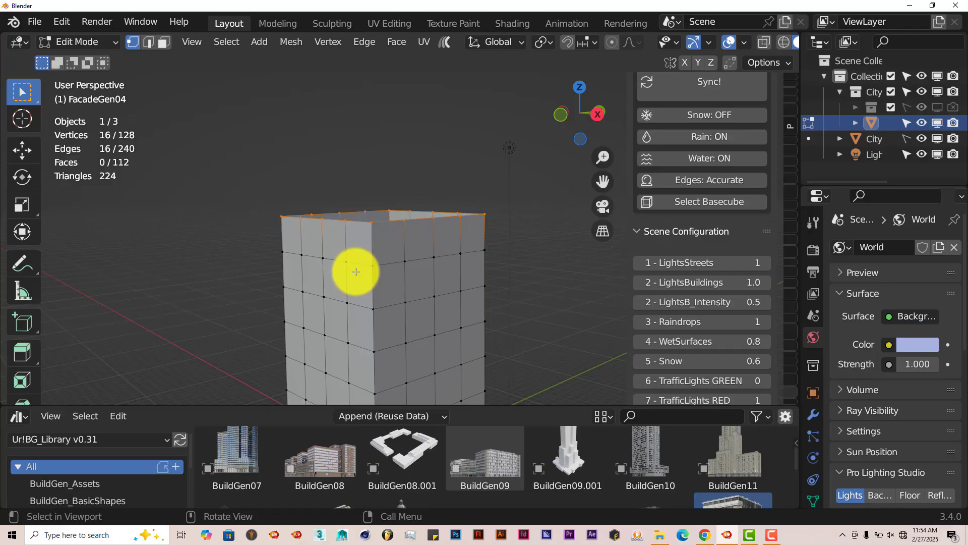
{"action": "left_click", "coordinate": [164, 42]}
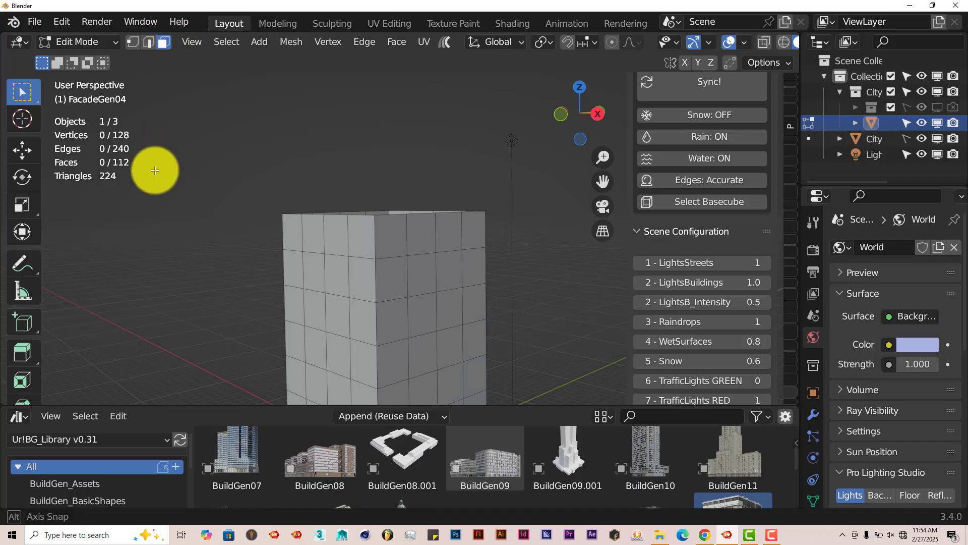
Extrude the four adjacent faces in the third row from the top outward into a projecting wing, and return to Object Mode
{"action": "left_click", "coordinate": [294, 311]}
{"action": "left_click", "coordinate": [316, 311], "text": "shift"}
{"action": "left_click", "coordinate": [340, 312], "text": "shift"}
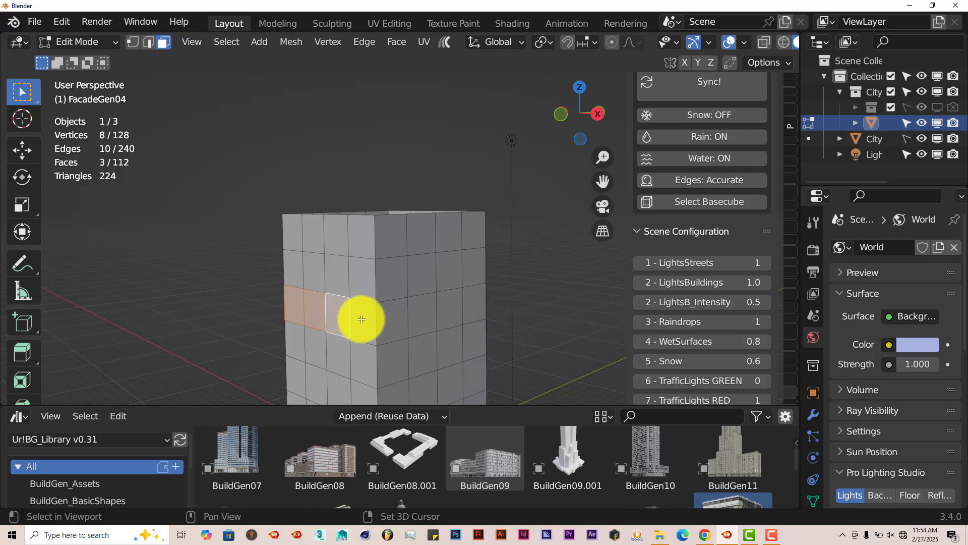
{"action": "left_click", "coordinate": [361, 319], "text": "shift"}
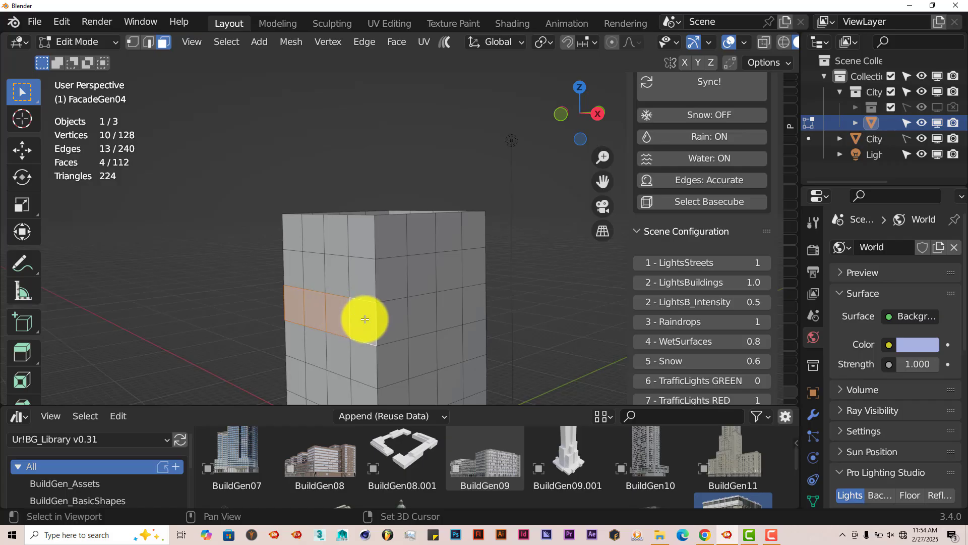
{"action": "key", "text": "e"}
{"action": "right_click", "coordinate": [93, 256]}
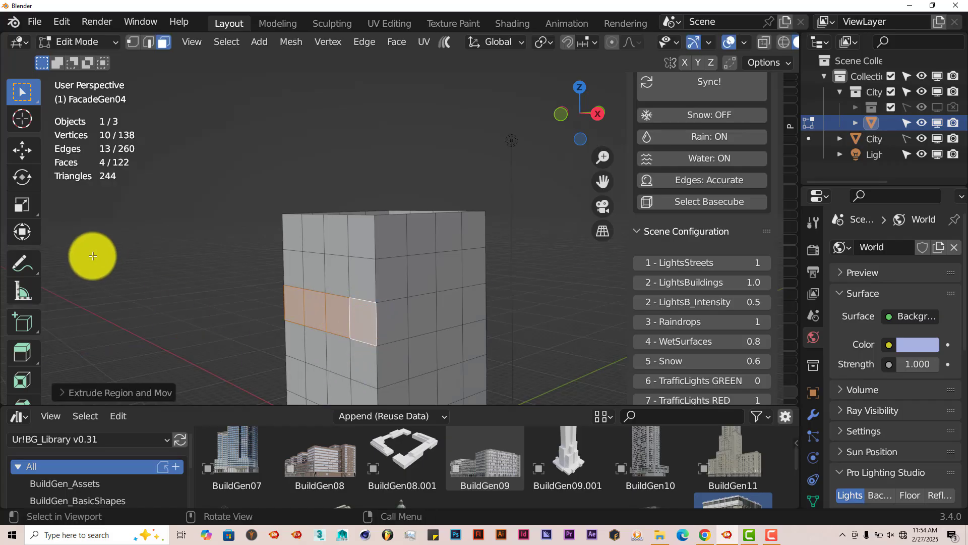
{"action": "left_click", "coordinate": [22, 150]}
{"action": "left_click_drag", "start_coordinate": [373, 303], "coordinate": [290, 320]}
{"action": "middle_click_drag", "start_coordinate": [372, 350], "coordinate": [332, 343]}
{"action": "key", "text": "Tab"}
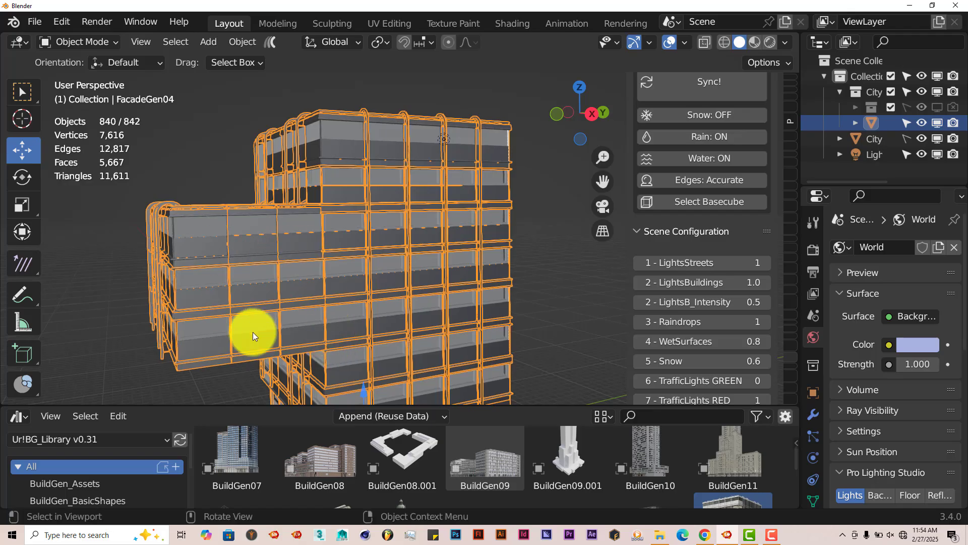
{"action": "middle_click_drag", "start_coordinate": [249, 327], "coordinate": [404, 333]}
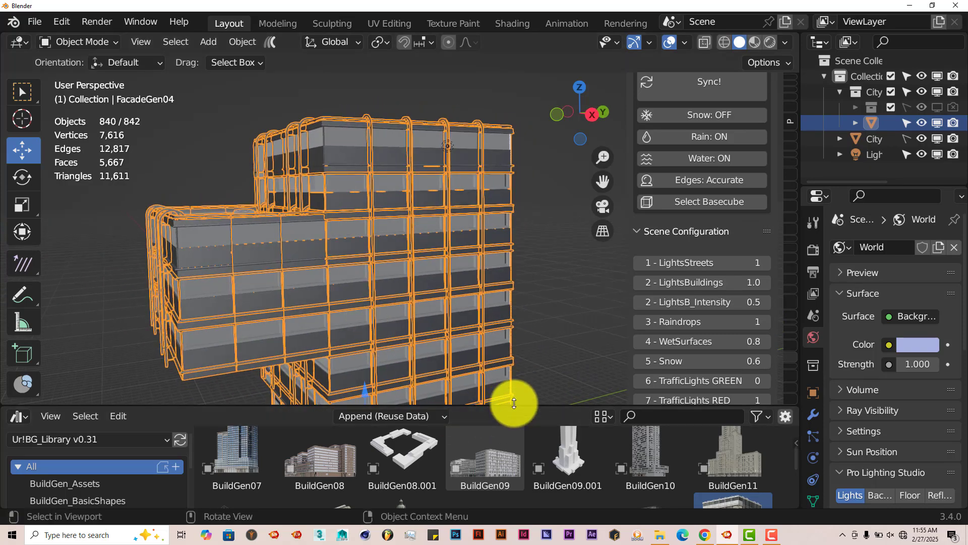
Enlarge the asset library area and place the FacadeGen08 brick building in the scene beside the office building
{"action": "left_click_drag", "start_coordinate": [514, 404], "coordinate": [511, 316]}
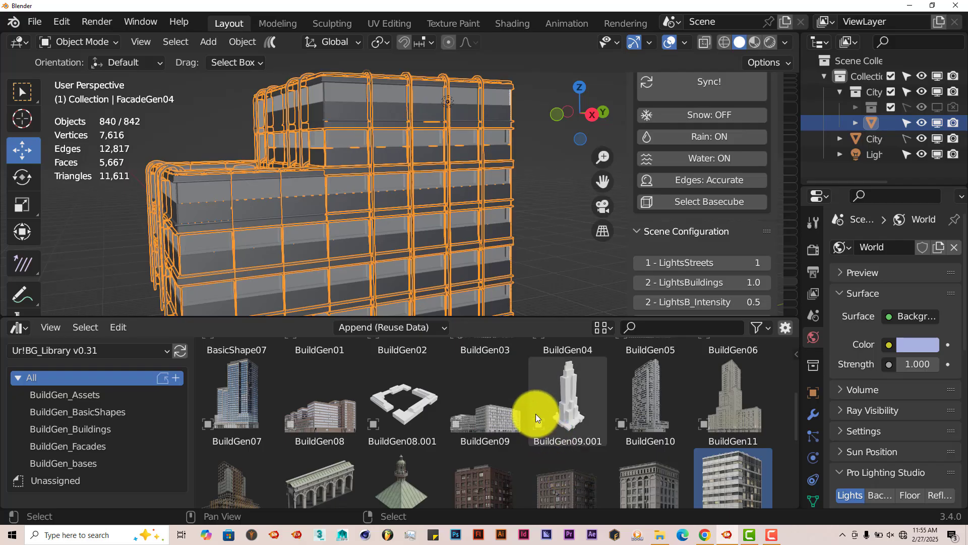
{"action": "scroll", "coordinate": [536, 456], "scroll_direction": "down", "scroll_amount": 2}
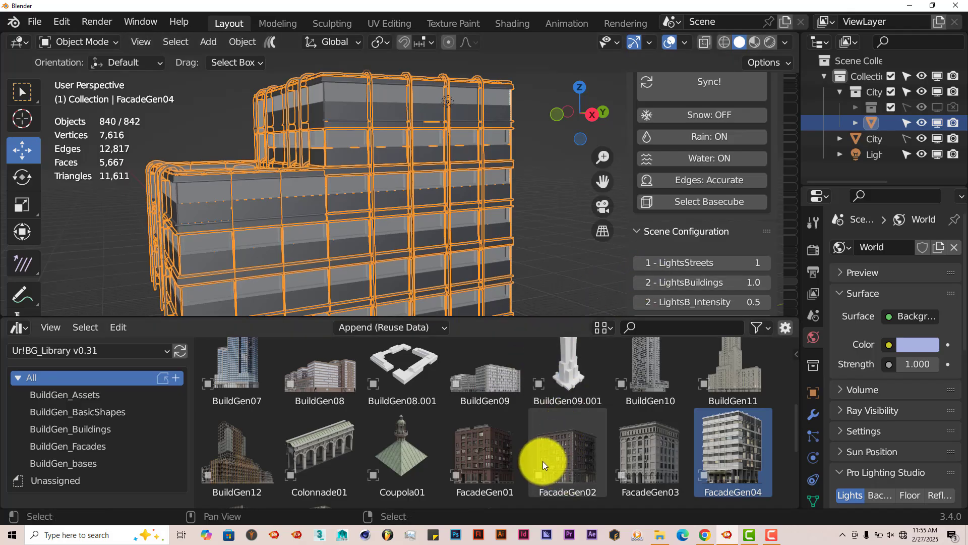
{"action": "scroll", "coordinate": [496, 272], "scroll_direction": "down", "scroll_amount": 1}
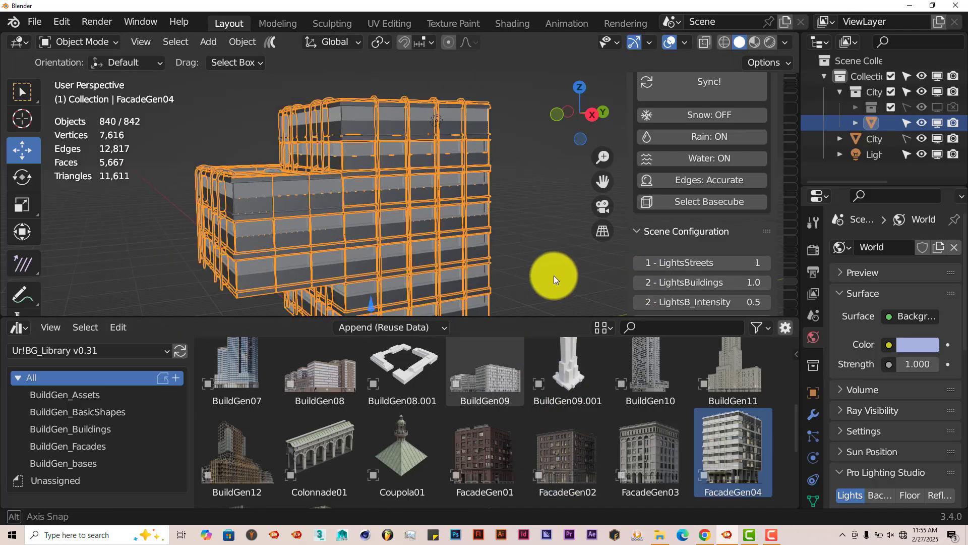
{"action": "middle_click_drag", "start_coordinate": [554, 276], "coordinate": [536, 267]}
{"action": "left_click_drag", "start_coordinate": [604, 179], "coordinate": [490, 131]}
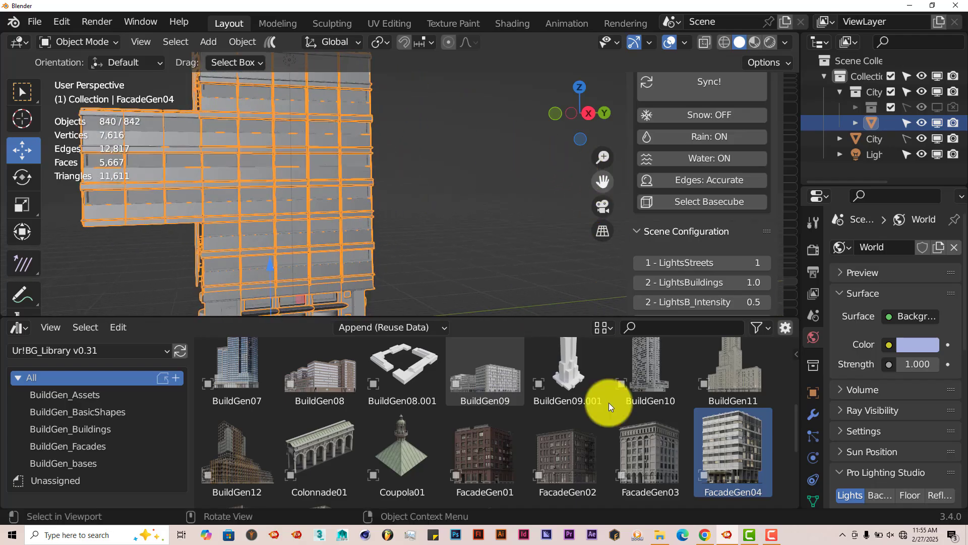
{"action": "scroll", "coordinate": [601, 470], "scroll_direction": "down", "scroll_amount": 2}
{"action": "scroll", "coordinate": [577, 487], "scroll_direction": "down", "scroll_amount": 2}
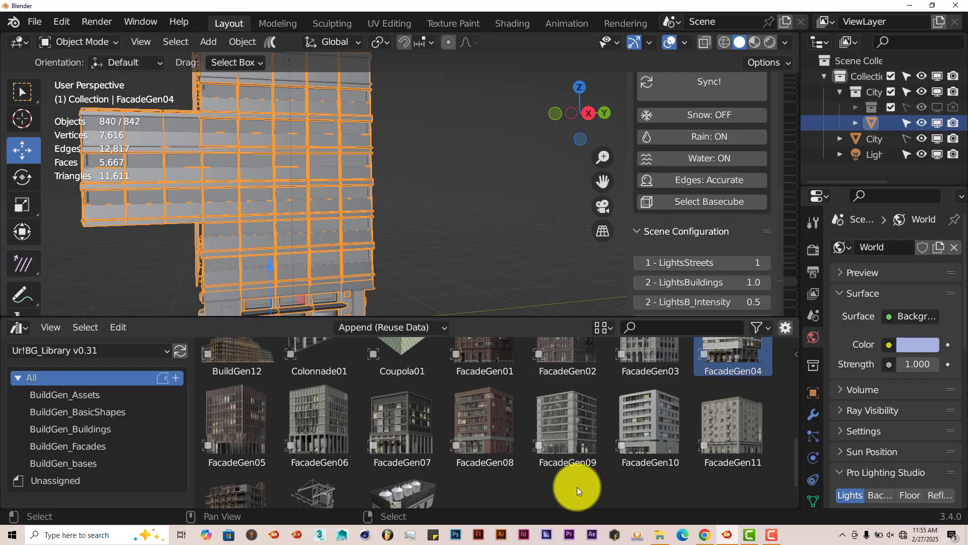
{"action": "left_click_drag", "start_coordinate": [486, 436], "coordinate": [507, 289]}
{"action": "middle_click_drag", "start_coordinate": [507, 289], "coordinate": [479, 280]}
{"action": "left_click_drag", "start_coordinate": [597, 176], "coordinate": [507, 160]}
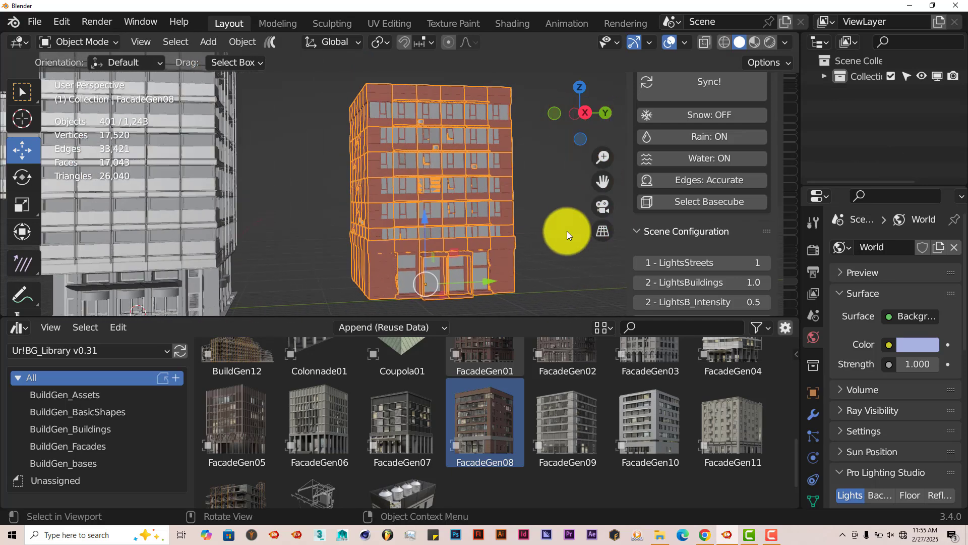
Run Sync on the building generator and reselect the FacadeGen08 brick building
{"action": "scroll", "coordinate": [566, 232], "scroll_direction": "up", "scroll_amount": 3}
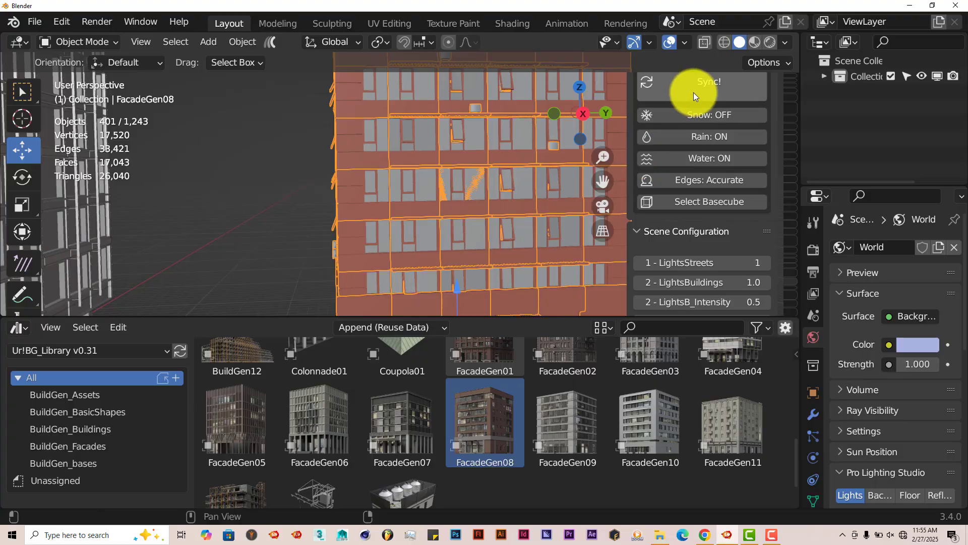
{"action": "scroll", "coordinate": [694, 92], "scroll_direction": "up", "scroll_amount": 1}
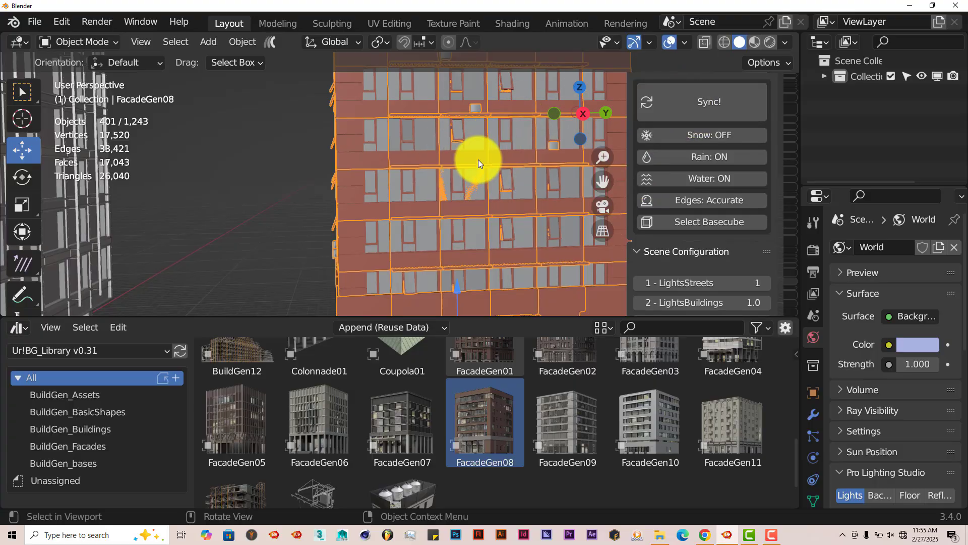
{"action": "left_click", "coordinate": [706, 114]}
{"action": "left_click", "coordinate": [569, 290]}
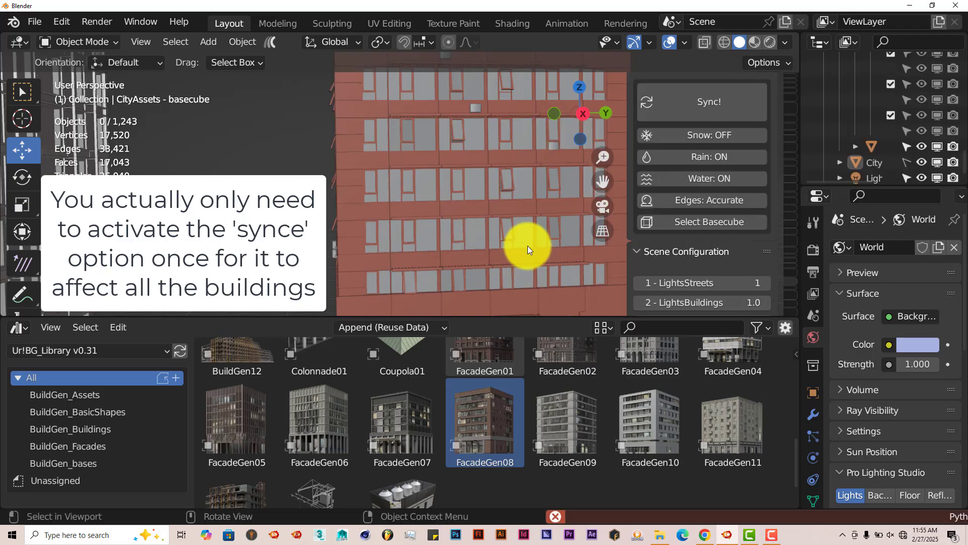
Set Ur!_Airconditioners to 1 in the brick building's Object Configuration
{"action": "scroll", "coordinate": [489, 215], "scroll_direction": "down", "scroll_amount": 2}
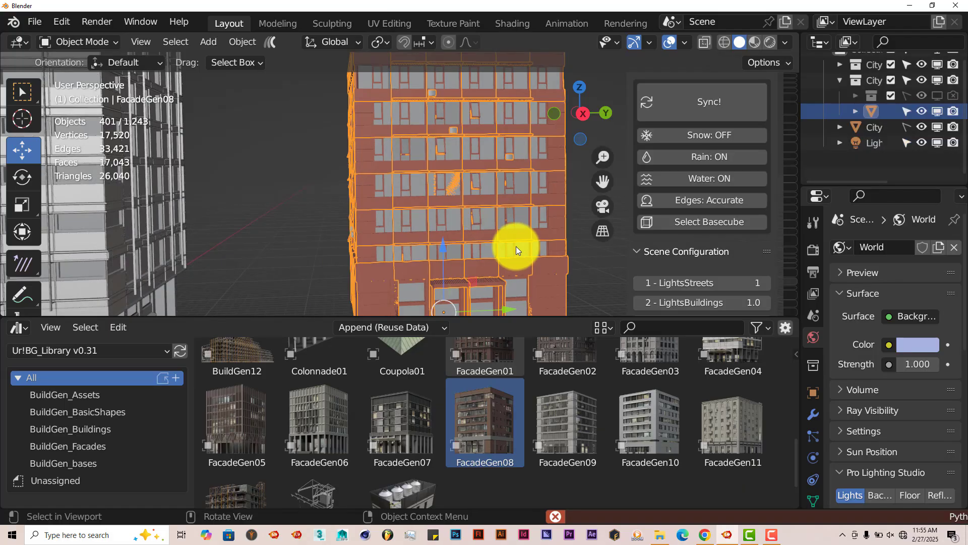
{"action": "scroll", "coordinate": [671, 252], "scroll_direction": "down", "scroll_amount": 2}
{"action": "scroll", "coordinate": [703, 281], "scroll_direction": "down", "scroll_amount": 10}
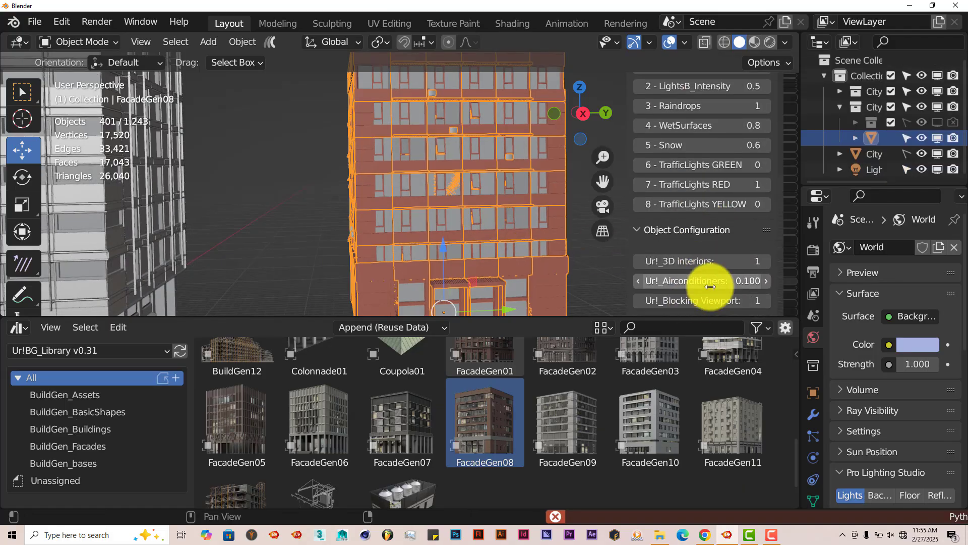
{"action": "left_click", "coordinate": [727, 281]}
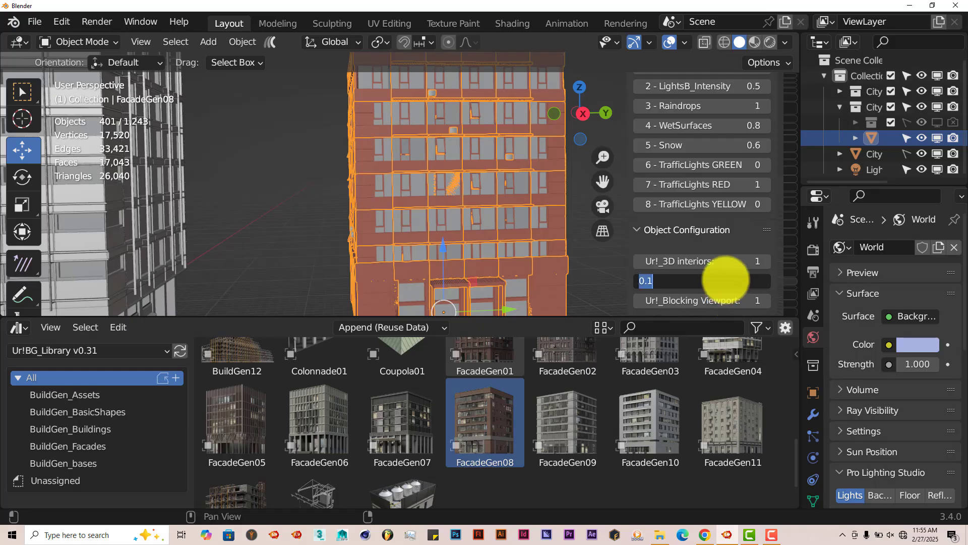
{"action": "type", "text": "1"}
{"action": "key", "text": "Return"}
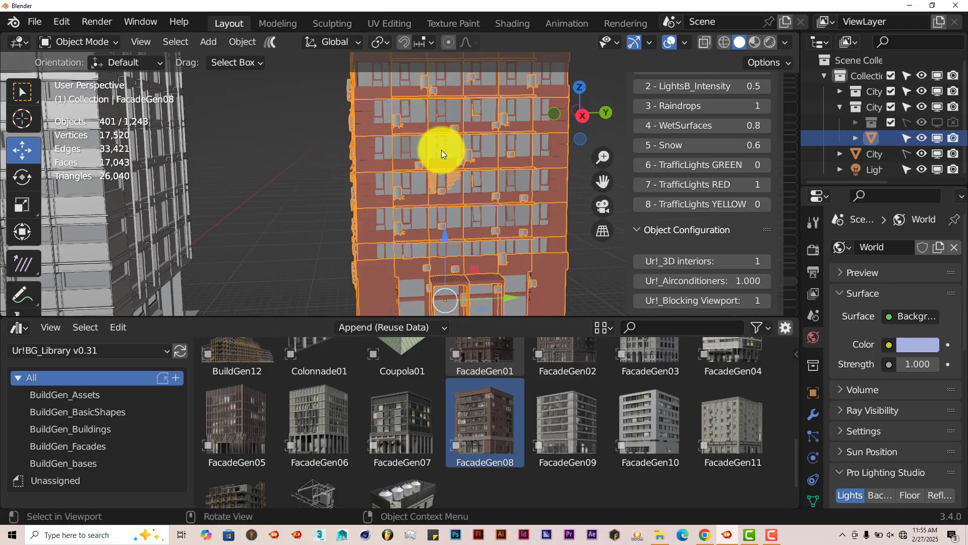
Set Ur!_Airconditioners to 0.5 in the brick building's Object Configuration
{"action": "left_click_drag", "start_coordinate": [626, 191], "coordinate": [484, 212]}
{"action": "double_click", "coordinate": [677, 278]}
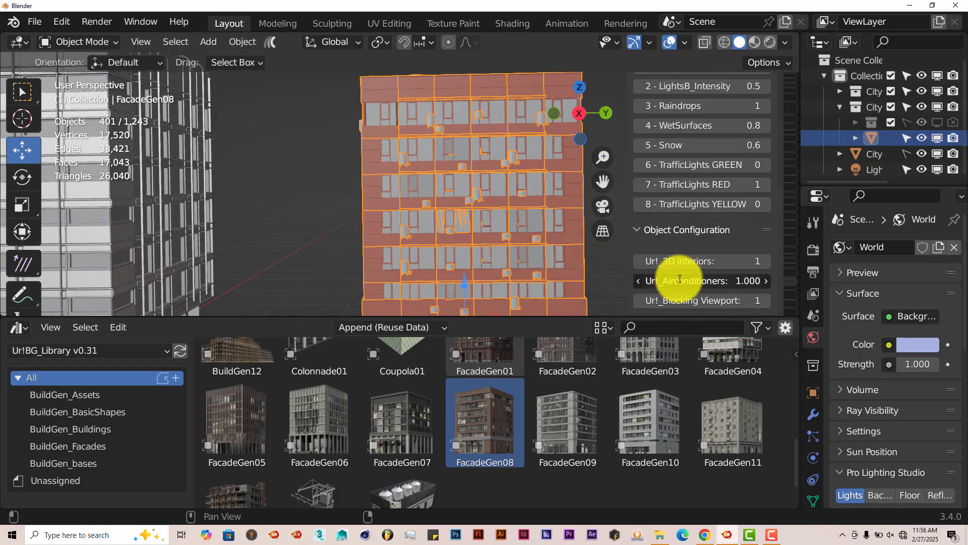
{"action": "key", "text": "BackSpace"}
{"action": "type", "text": "0.5"}
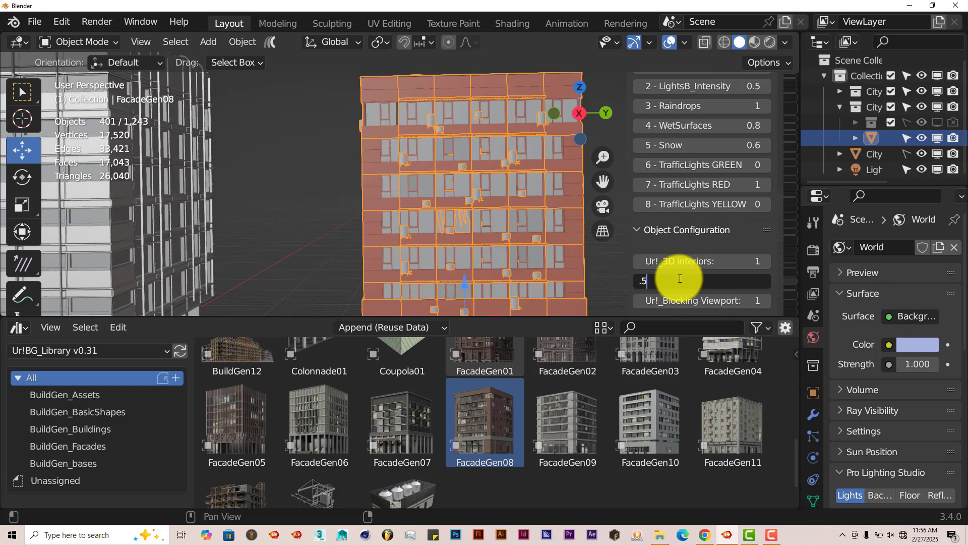
{"action": "key", "text": "Return"}
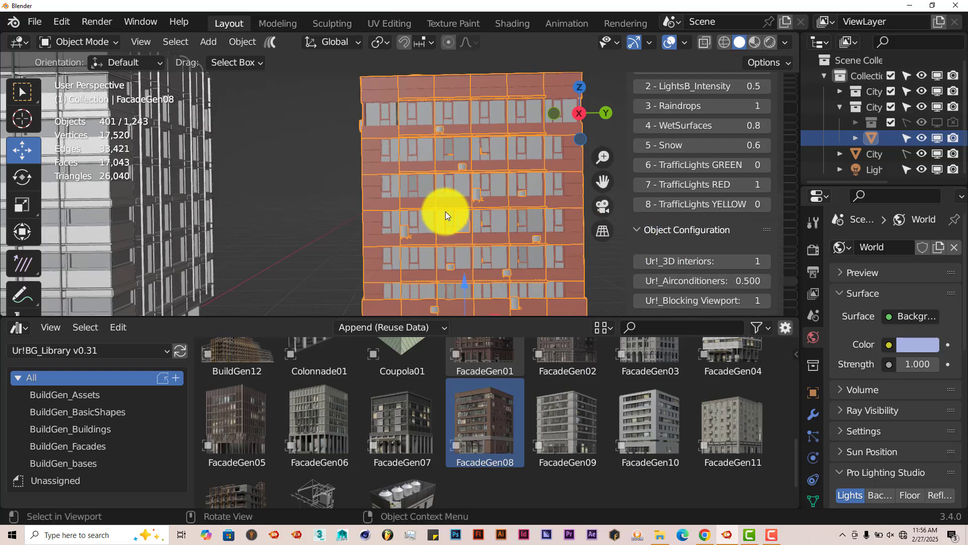
Examine the brick building and the extended office building together from several angles
{"action": "scroll", "coordinate": [443, 211], "scroll_direction": "down", "scroll_amount": 3}
{"action": "middle_click_drag", "start_coordinate": [442, 229], "coordinate": [471, 237]}
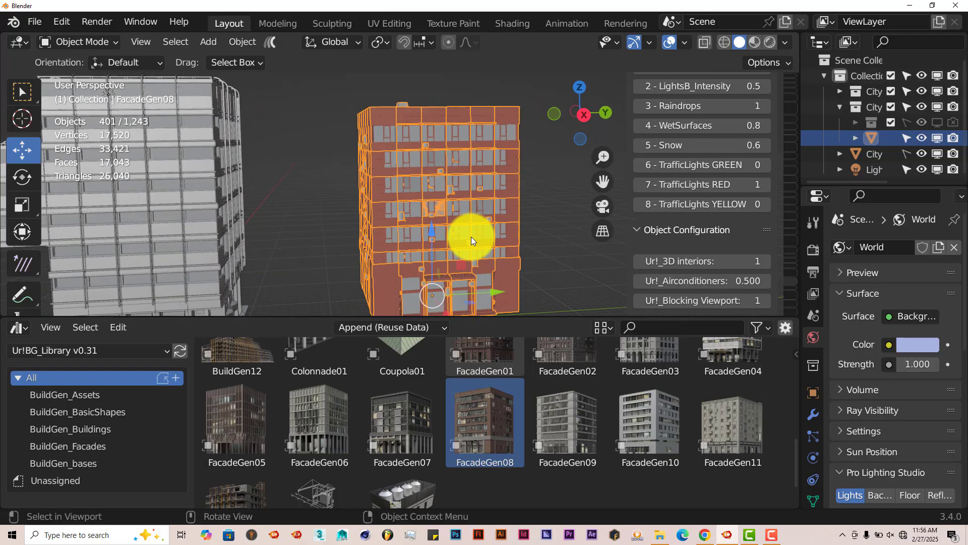
{"action": "scroll", "coordinate": [242, 200], "scroll_direction": "down", "scroll_amount": 2}
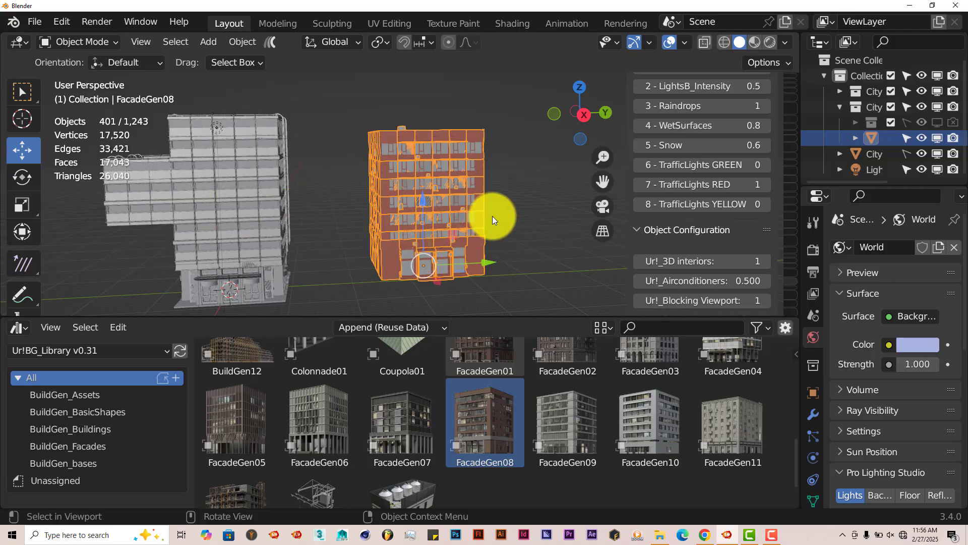
{"action": "middle_click_drag", "start_coordinate": [492, 216], "coordinate": [495, 188]}
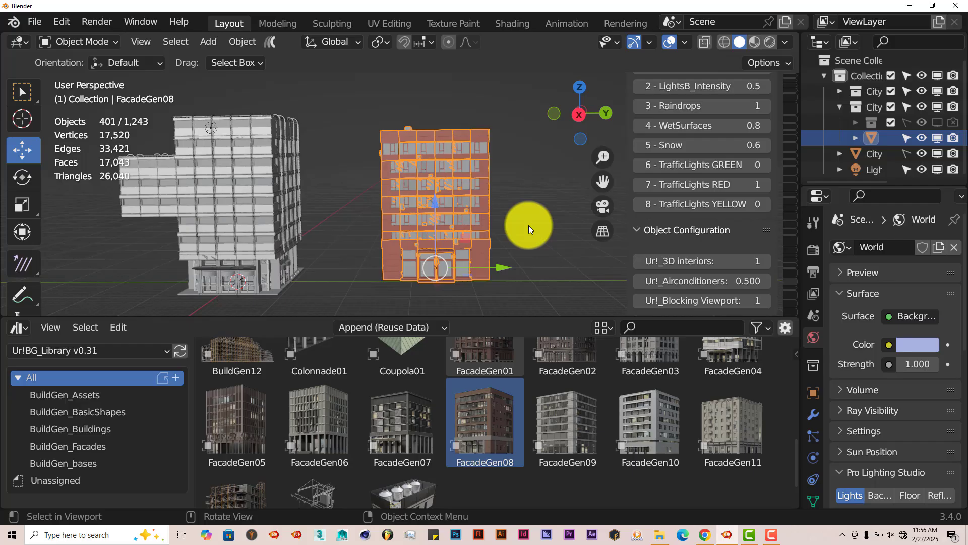
{"action": "middle_click_drag", "start_coordinate": [483, 220], "coordinate": [422, 213]}
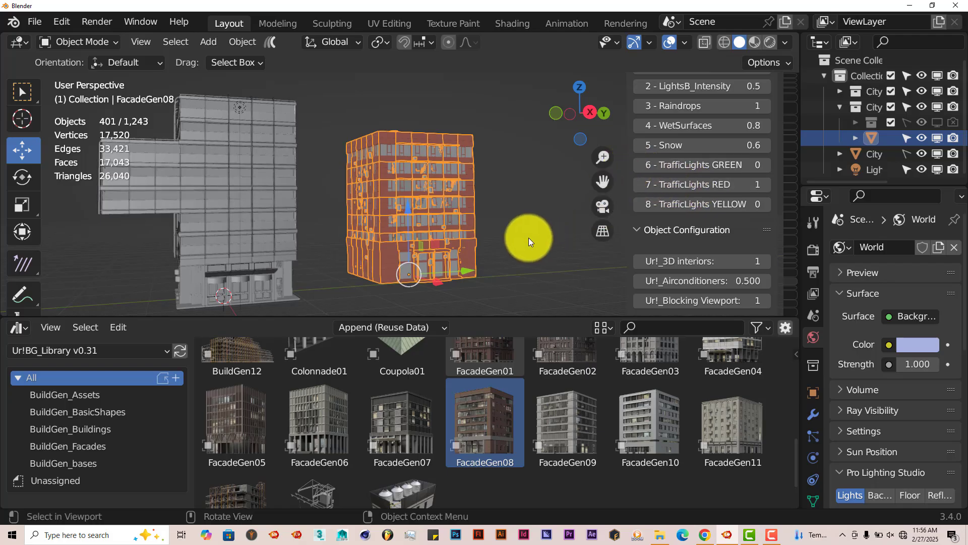
{"action": "middle_click_drag", "start_coordinate": [528, 237], "coordinate": [507, 261]}
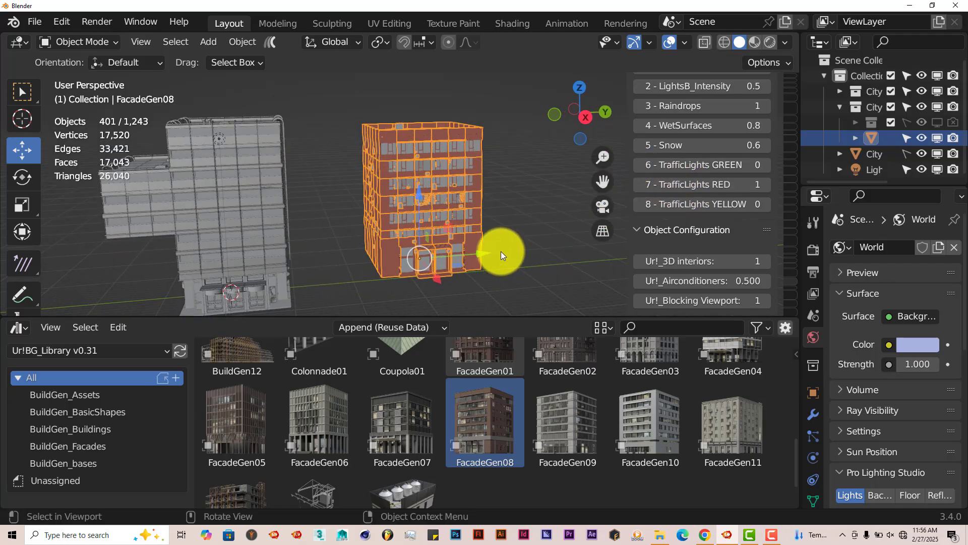